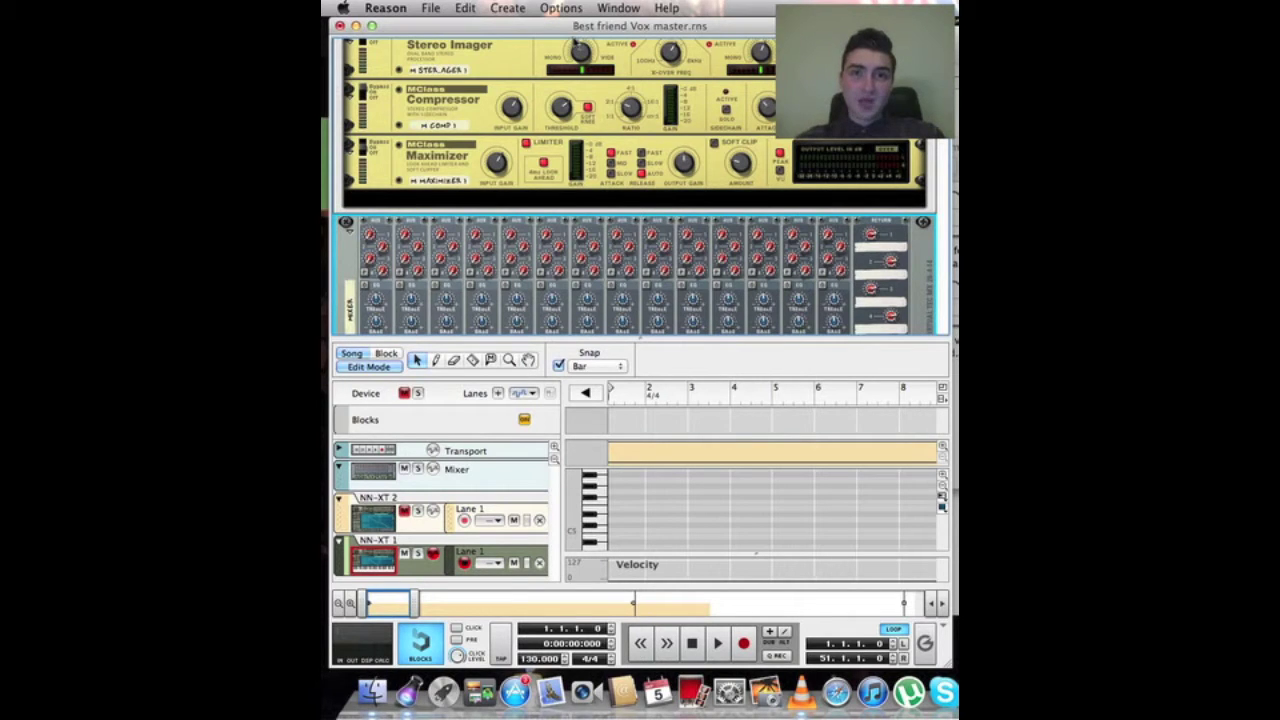
Step: Scroll the rack past NN-XT 1 and NN-XT 2 to the Combinator and MClass Equalizers
scroll(697, 148, down, 5)
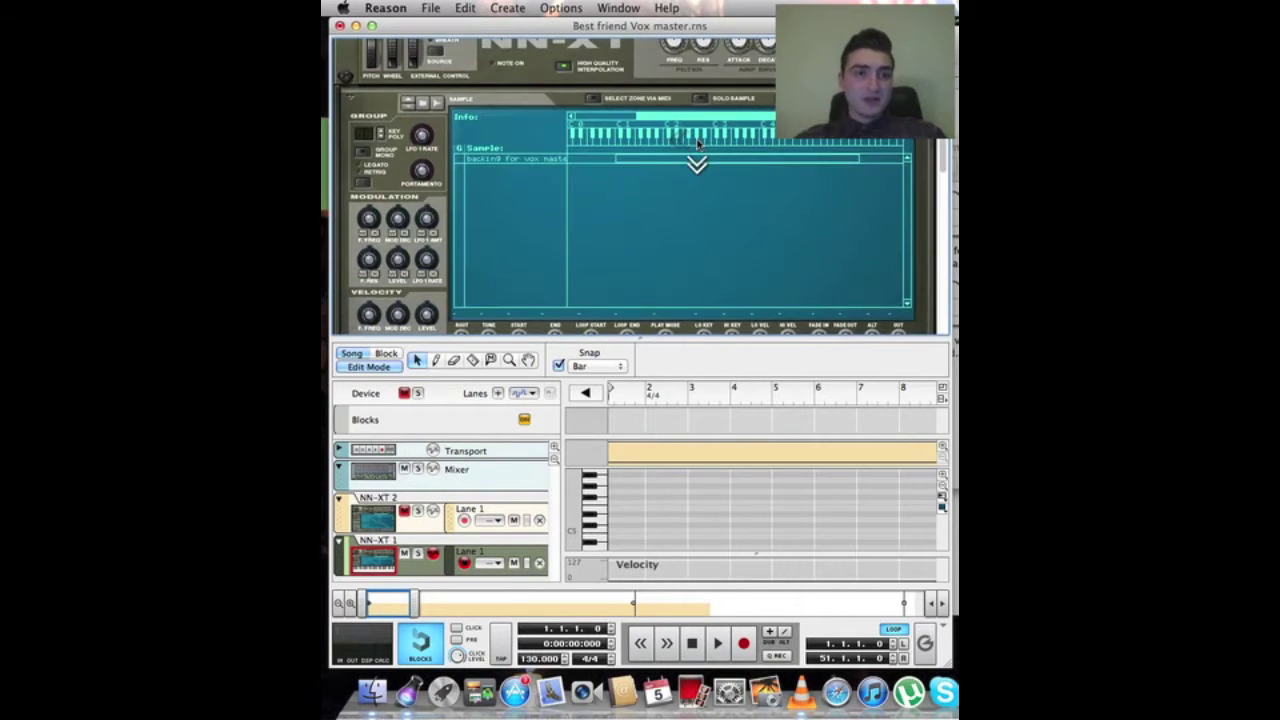
scroll(697, 148, up, 1)
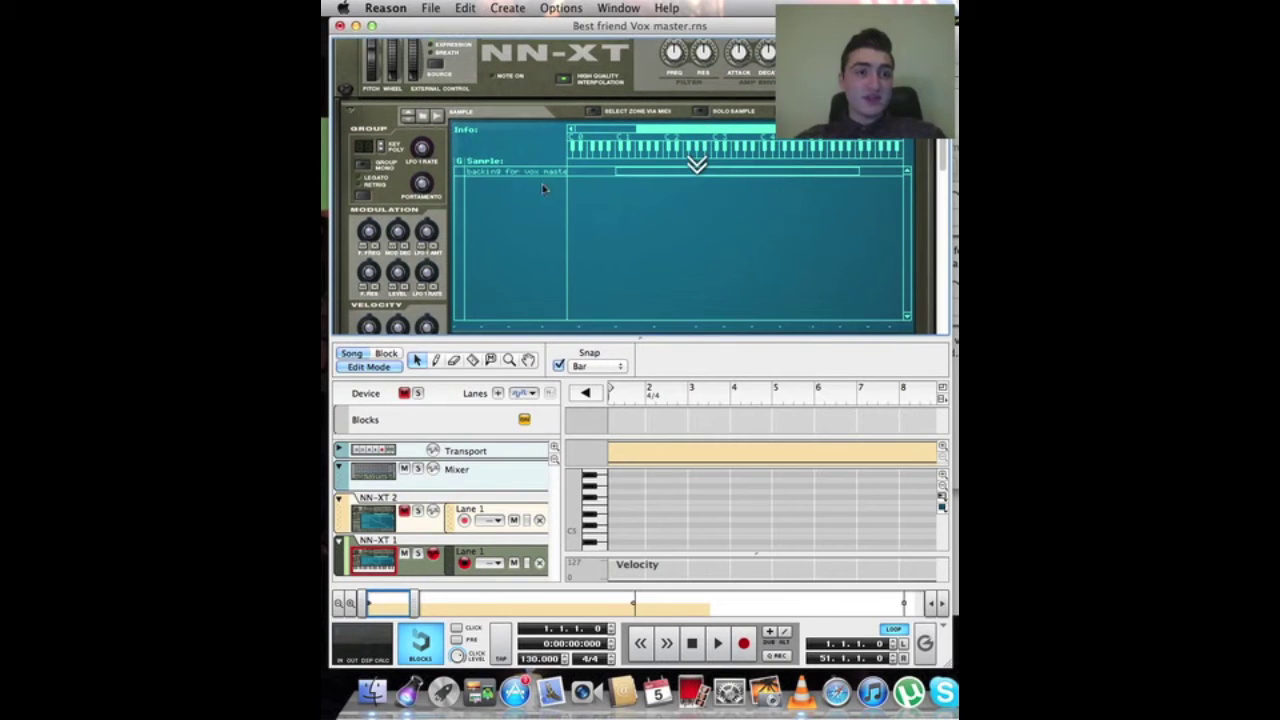
scroll(697, 210, down, 10)
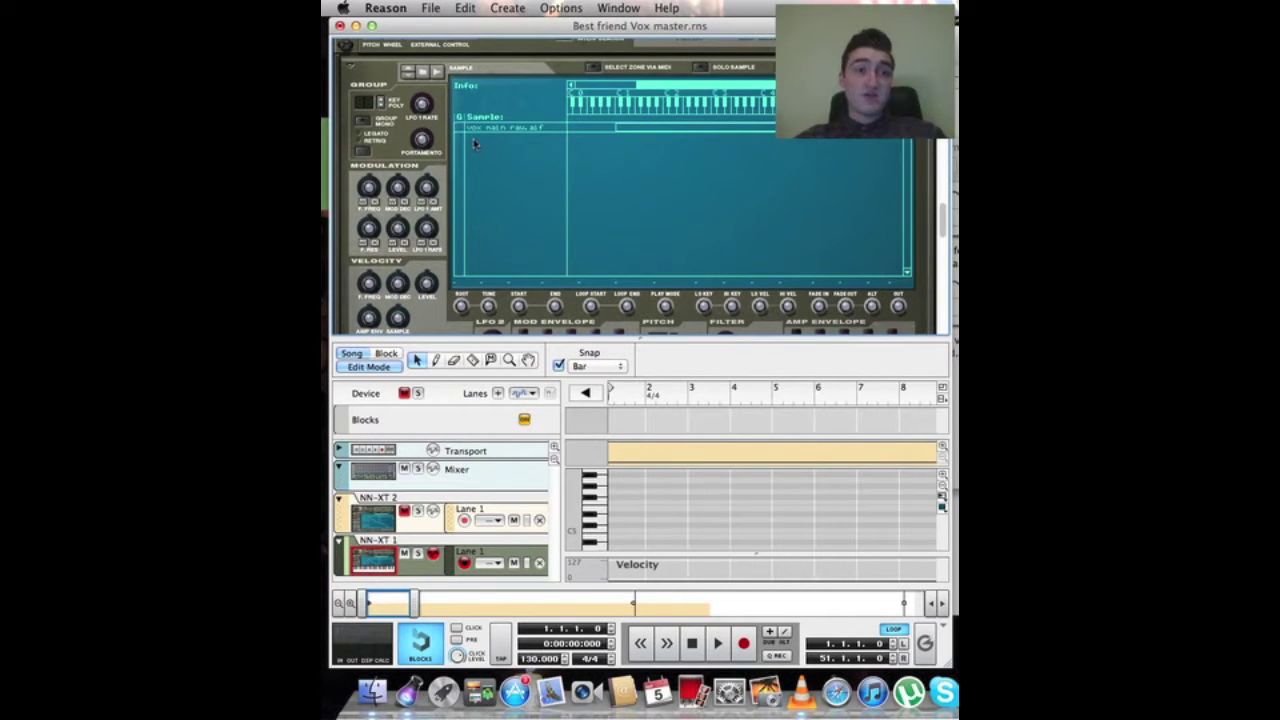
scroll(687, 205, down, 10)
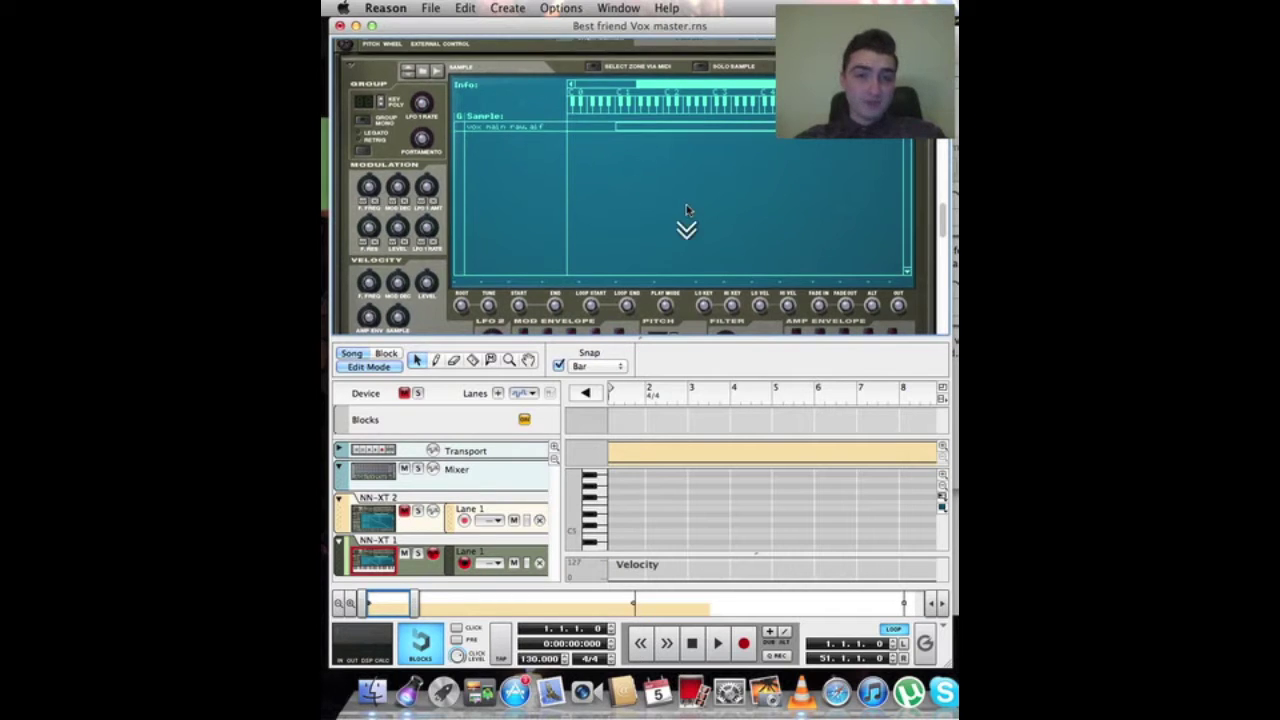
scroll(687, 207, down, 1)
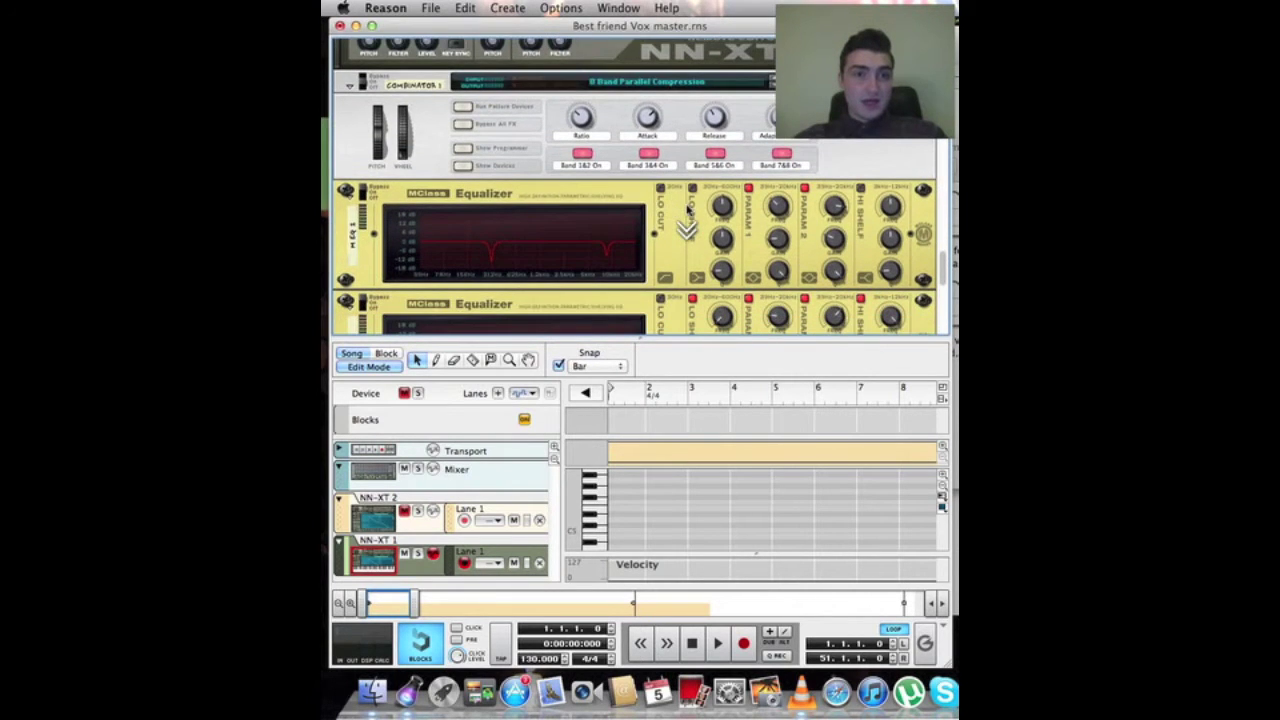
click(430, 155)
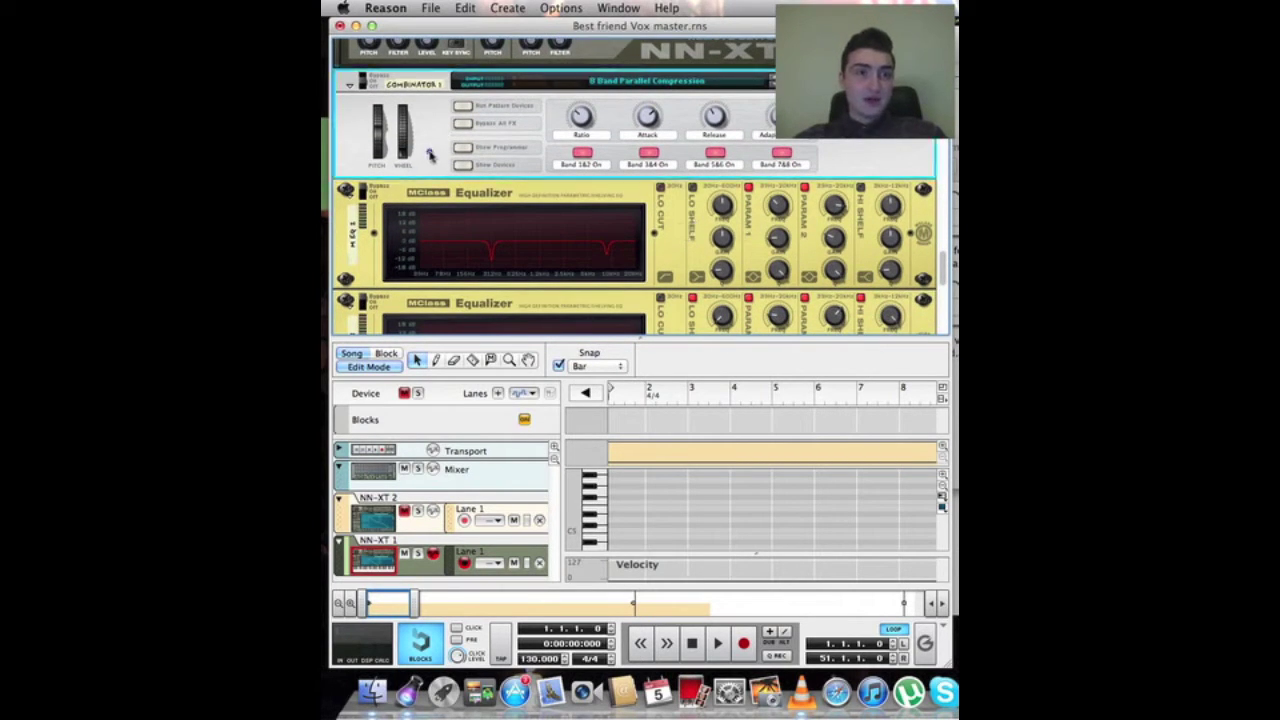
click(463, 165)
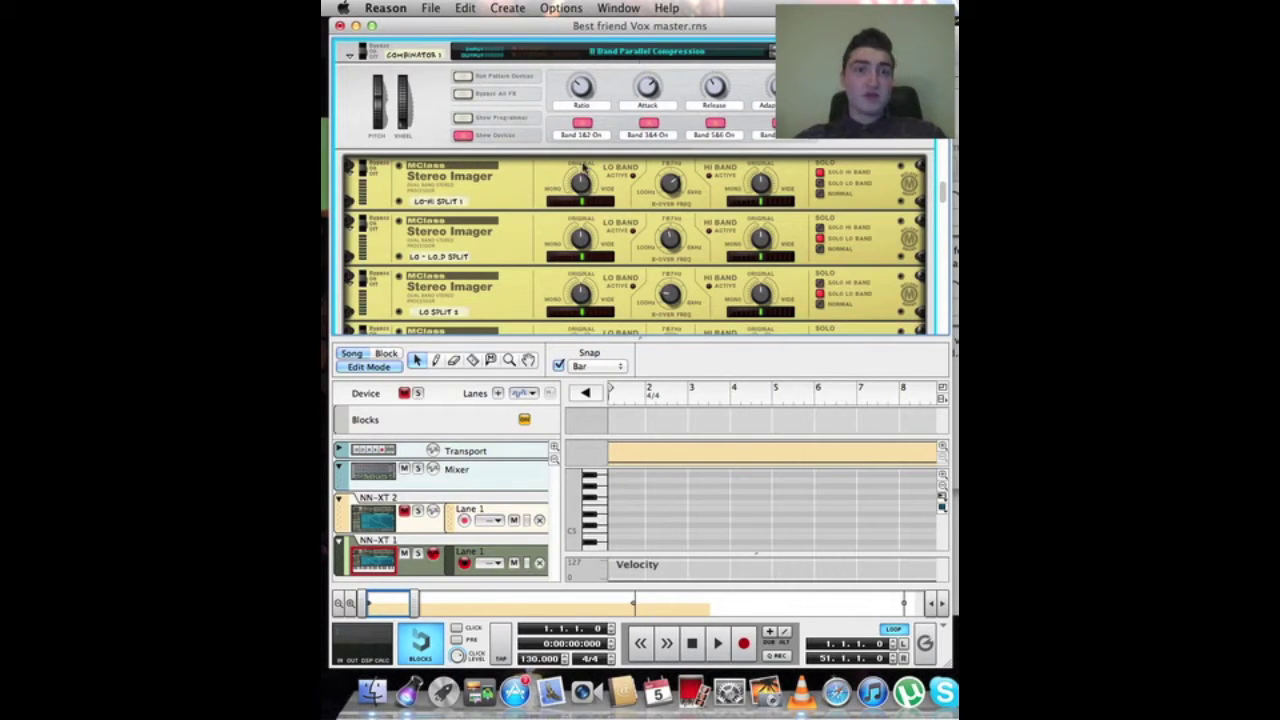
scroll(584, 168, down, 5)
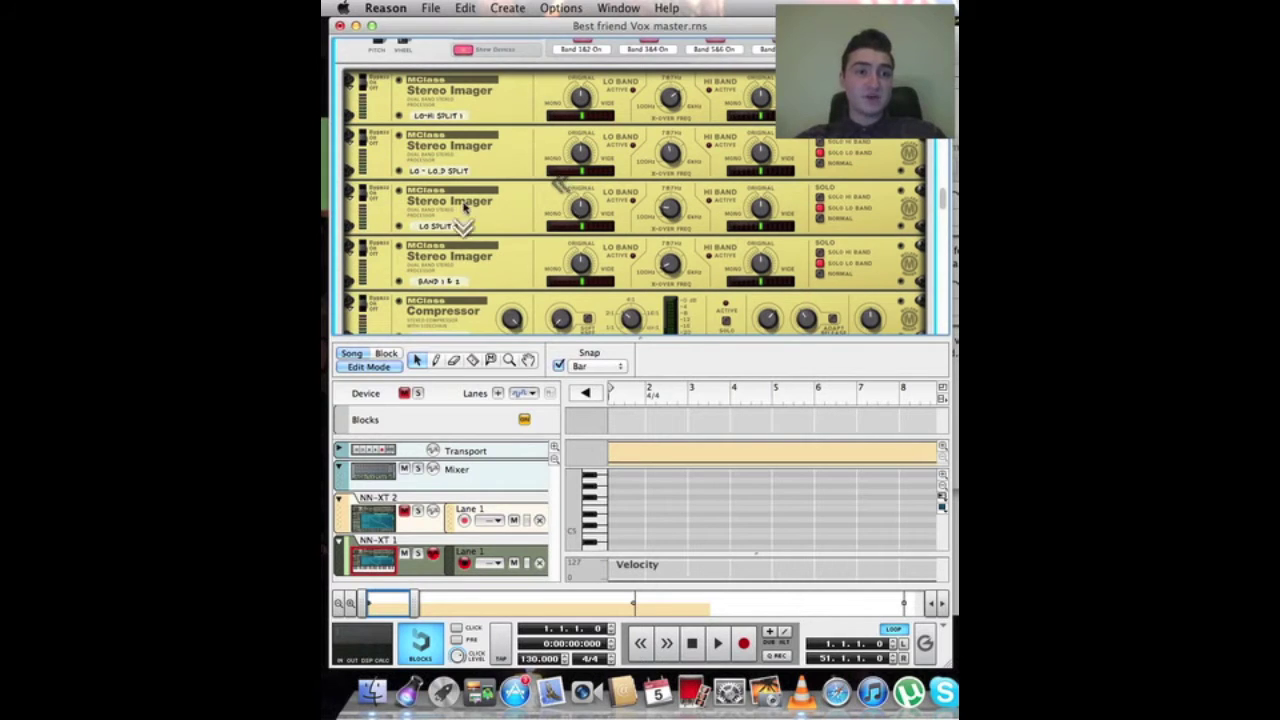
scroll(463, 205, down, 20)
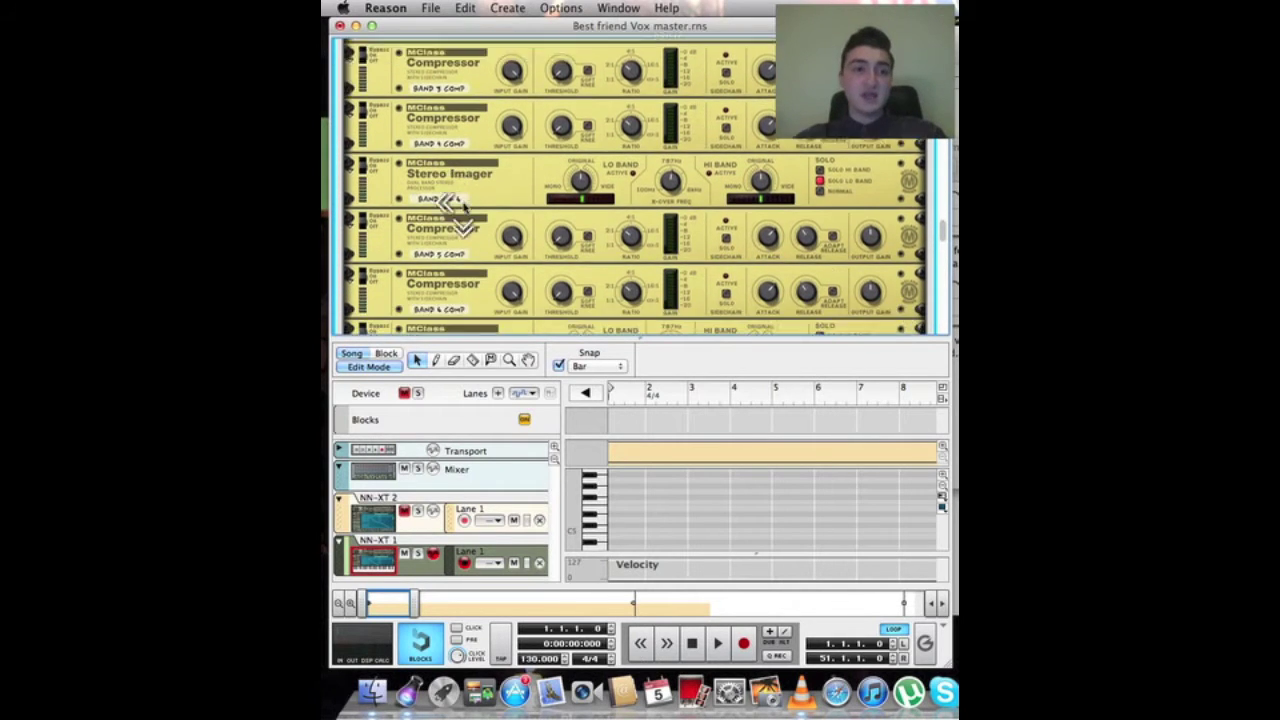
scroll(463, 205, down, 12)
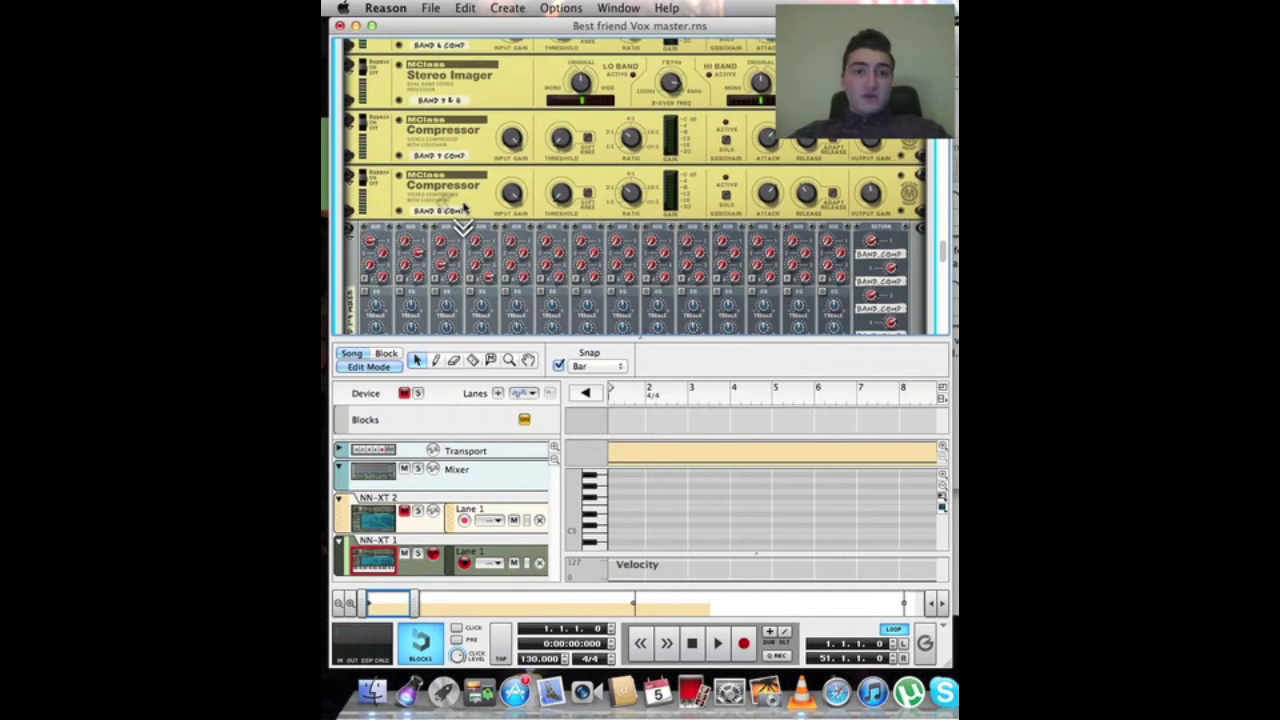
scroll(463, 205, down, 15)
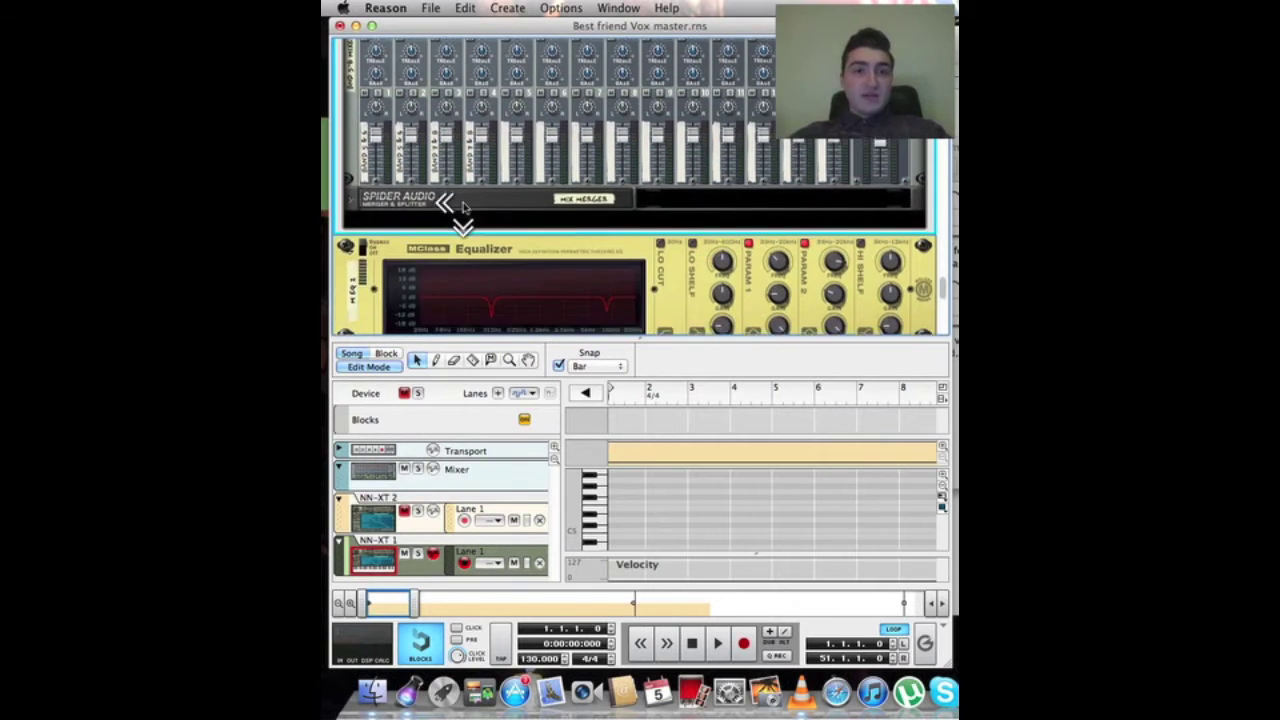
scroll(463, 205, up, 20)
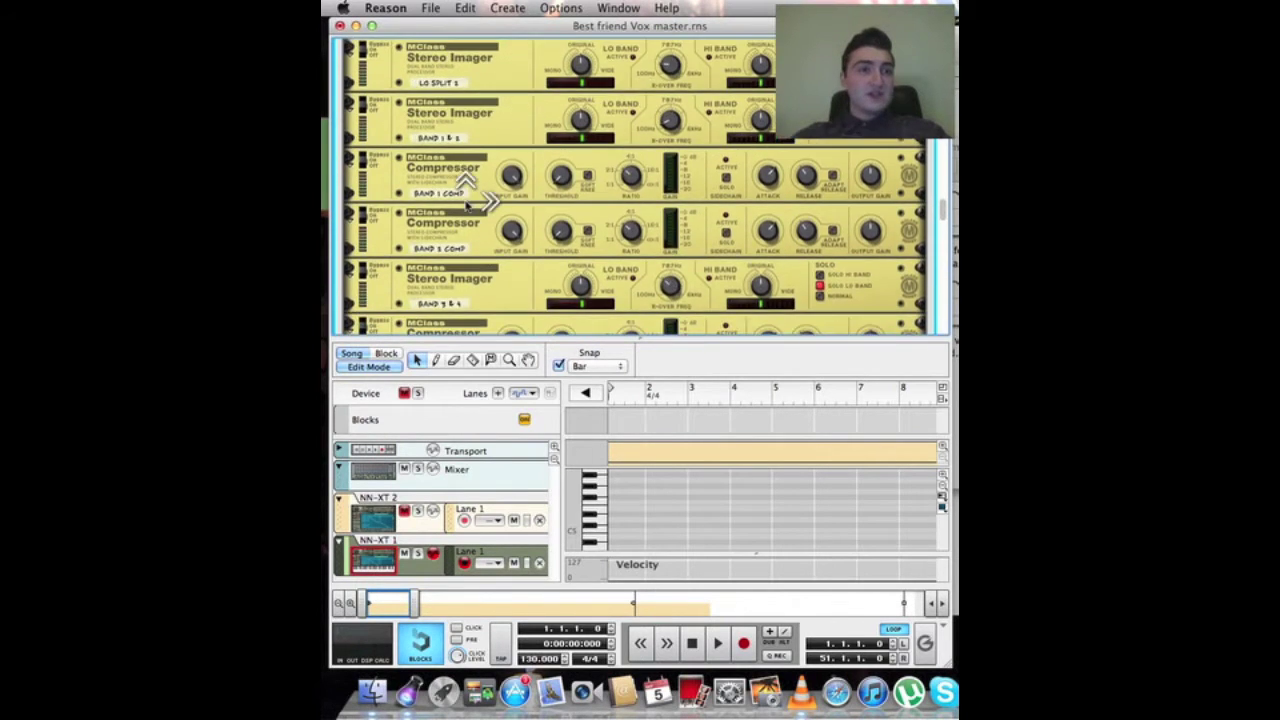
scroll(466, 205, up, 10)
click(464, 224)
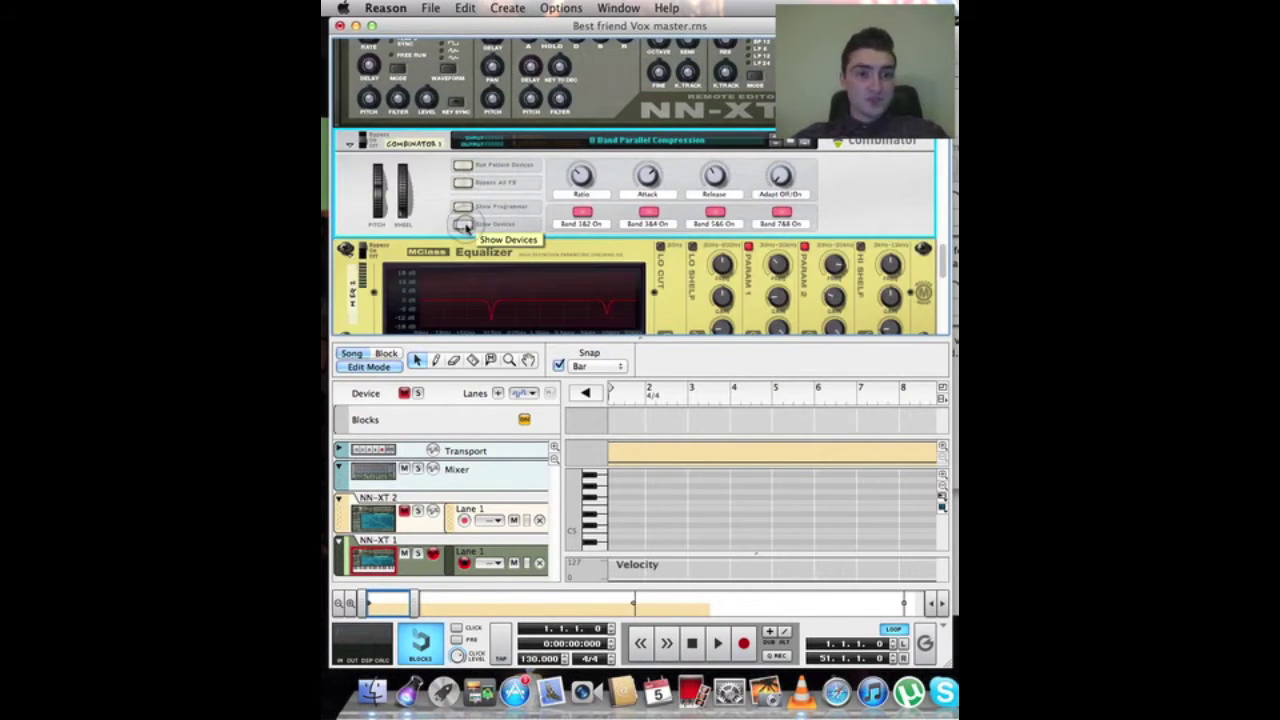
scroll(580, 287, down, 3)
click(364, 256)
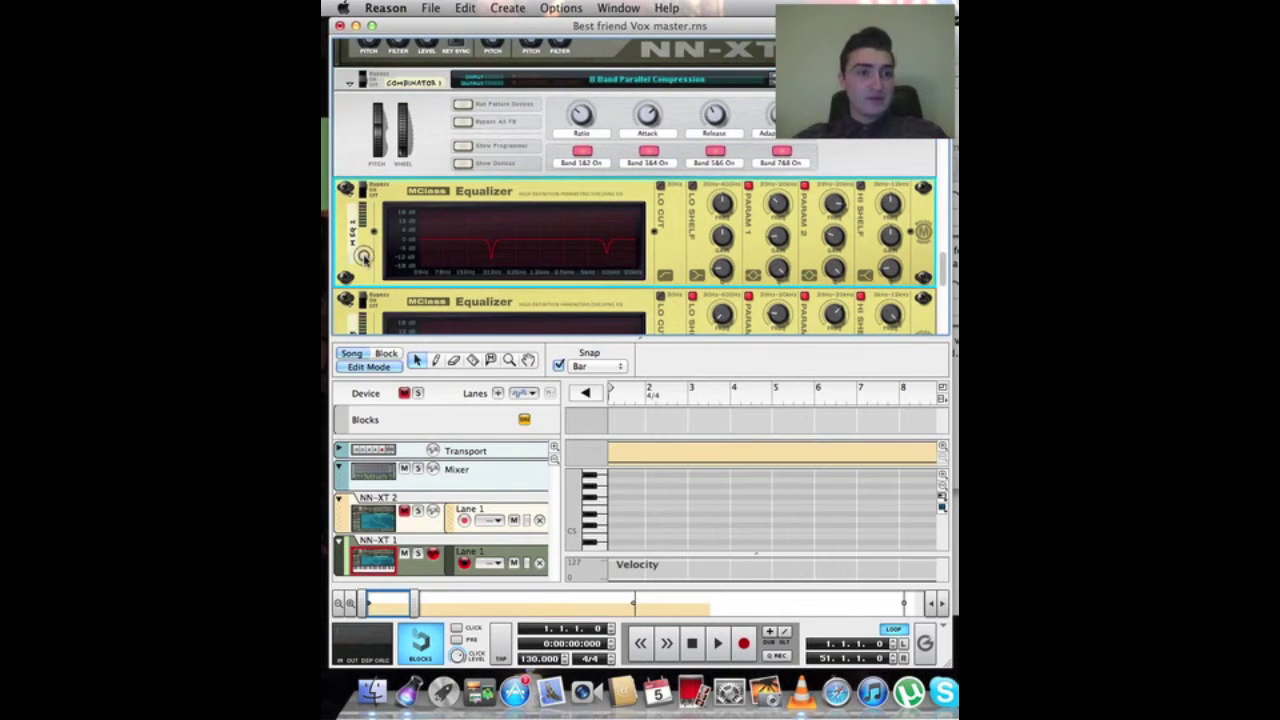
scroll(483, 246, down, 3)
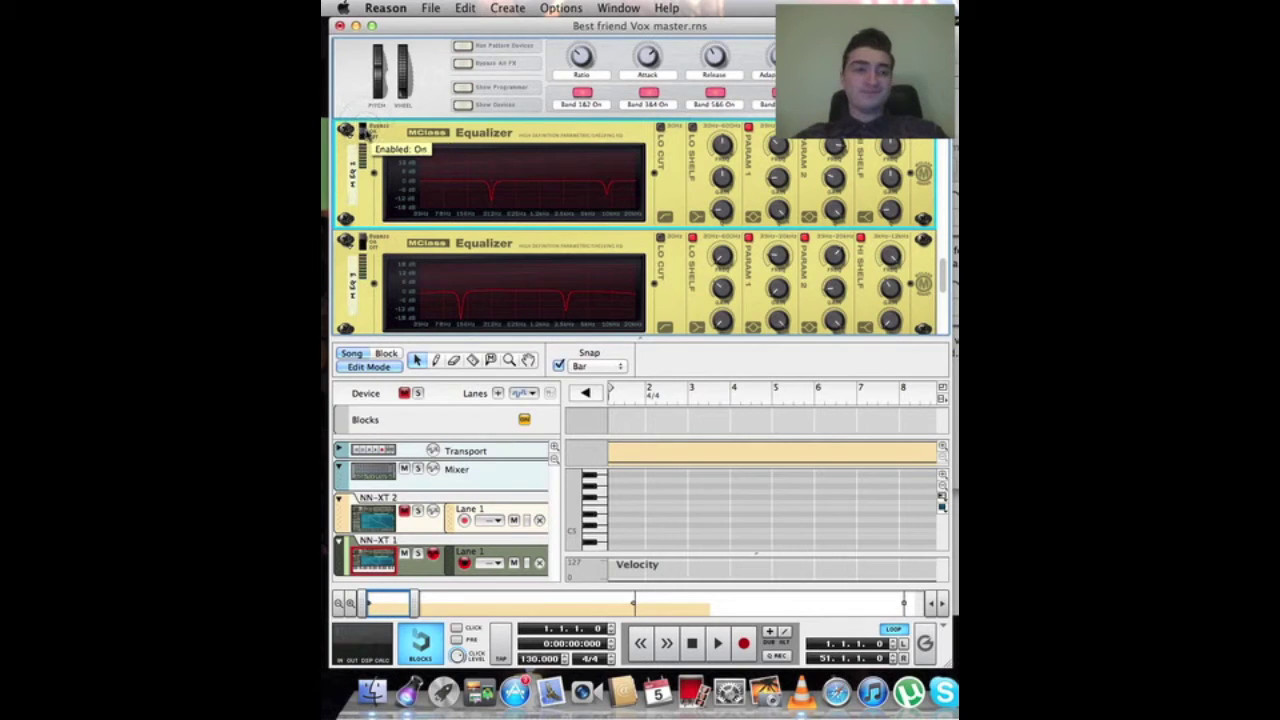
scroll(366, 200, down, 2)
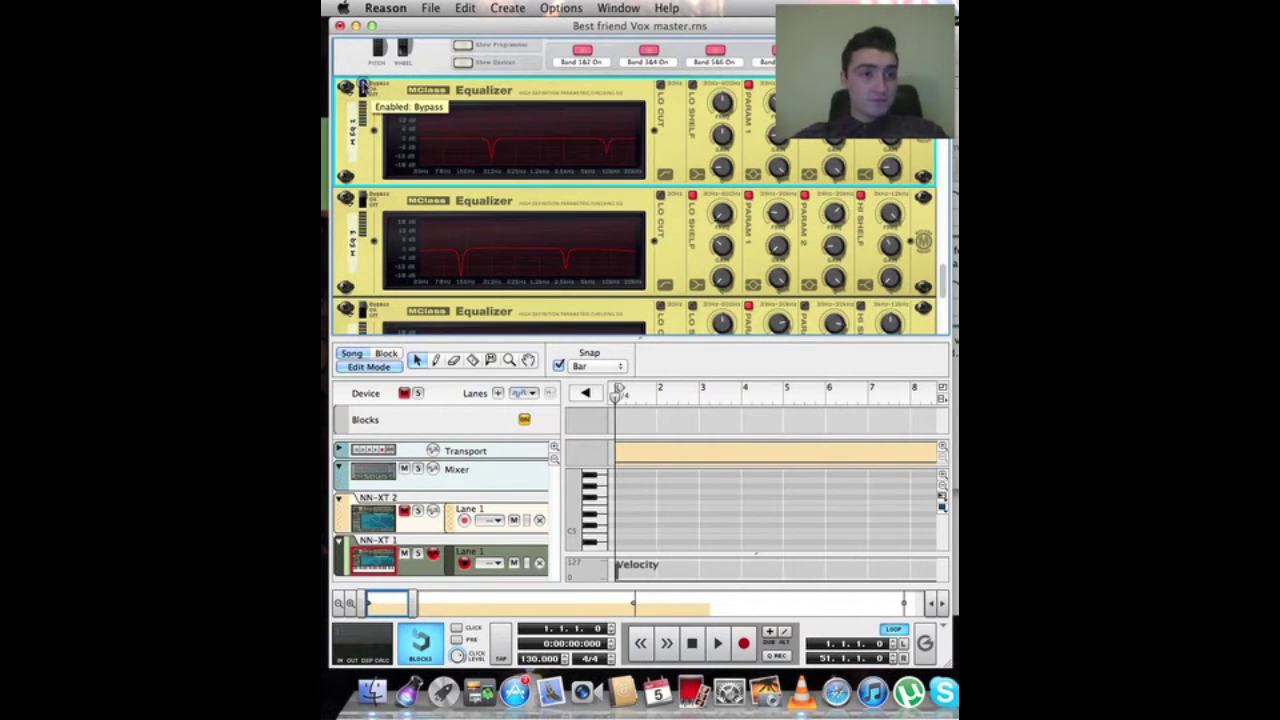
scroll(363, 90, up, 7)
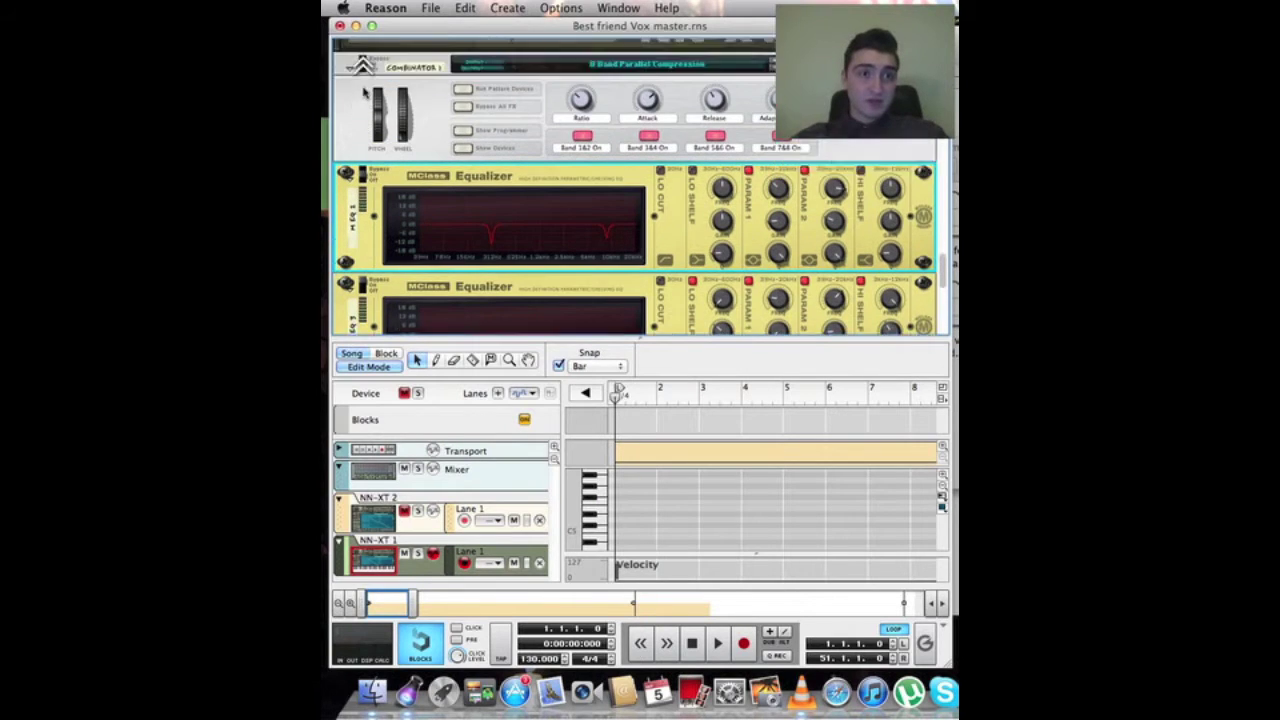
scroll(363, 100, down, 8)
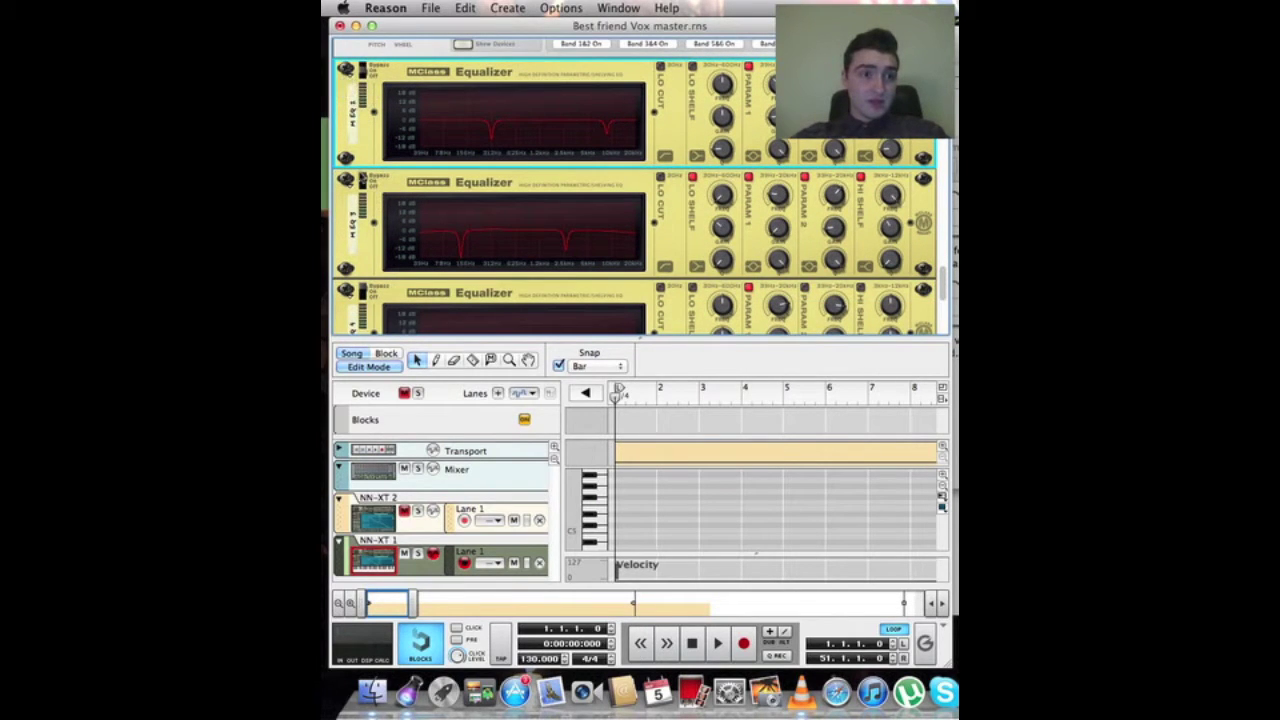
click(360, 182)
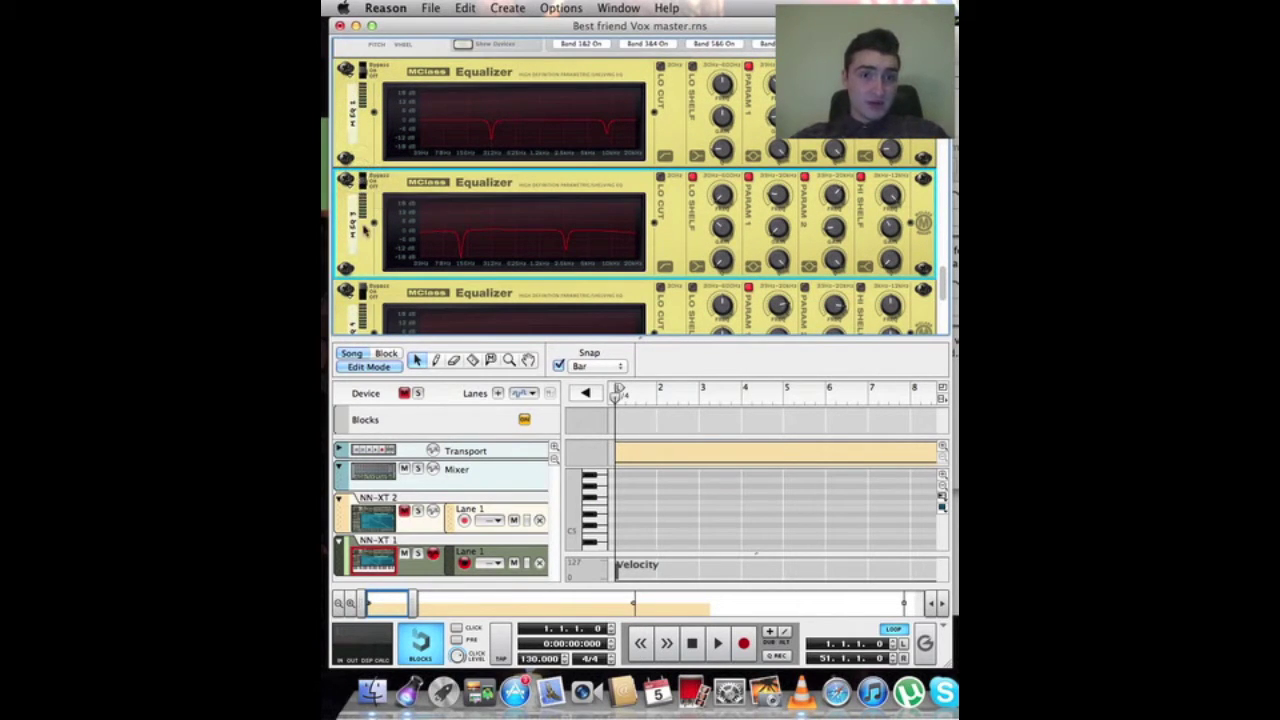
scroll(413, 258, down, 4)
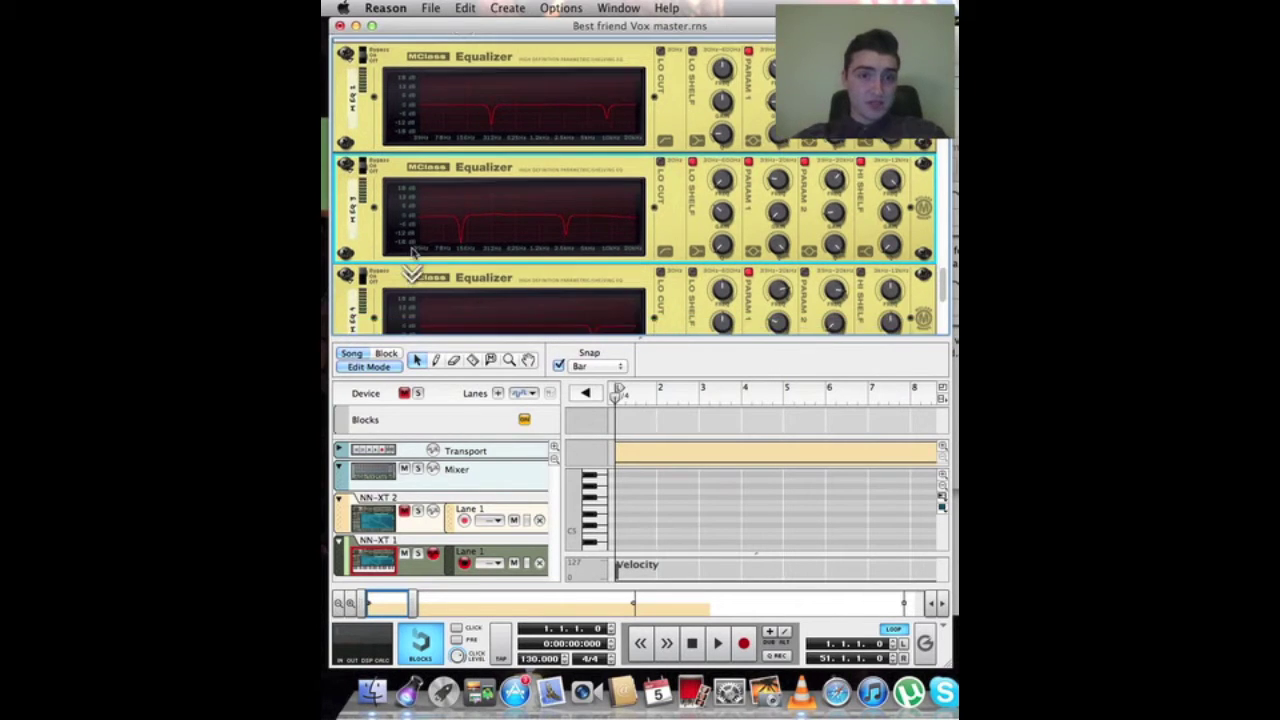
click(367, 215)
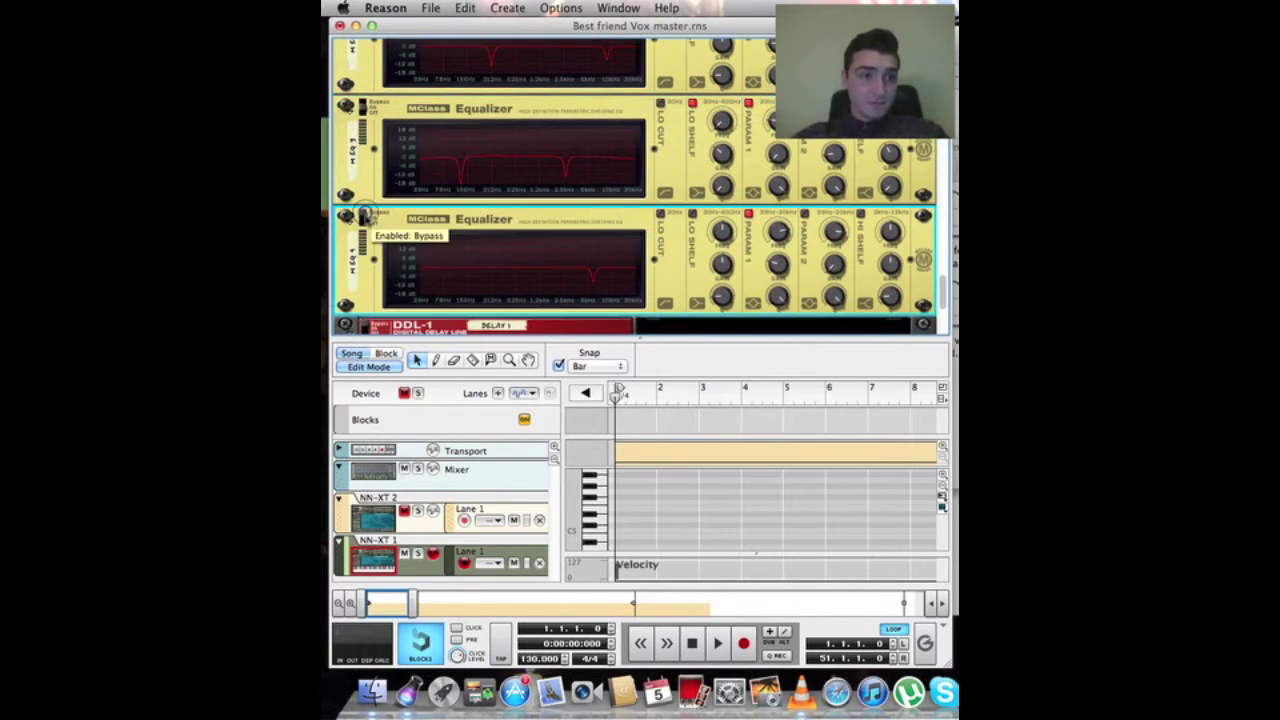
scroll(500, 278, down, 3)
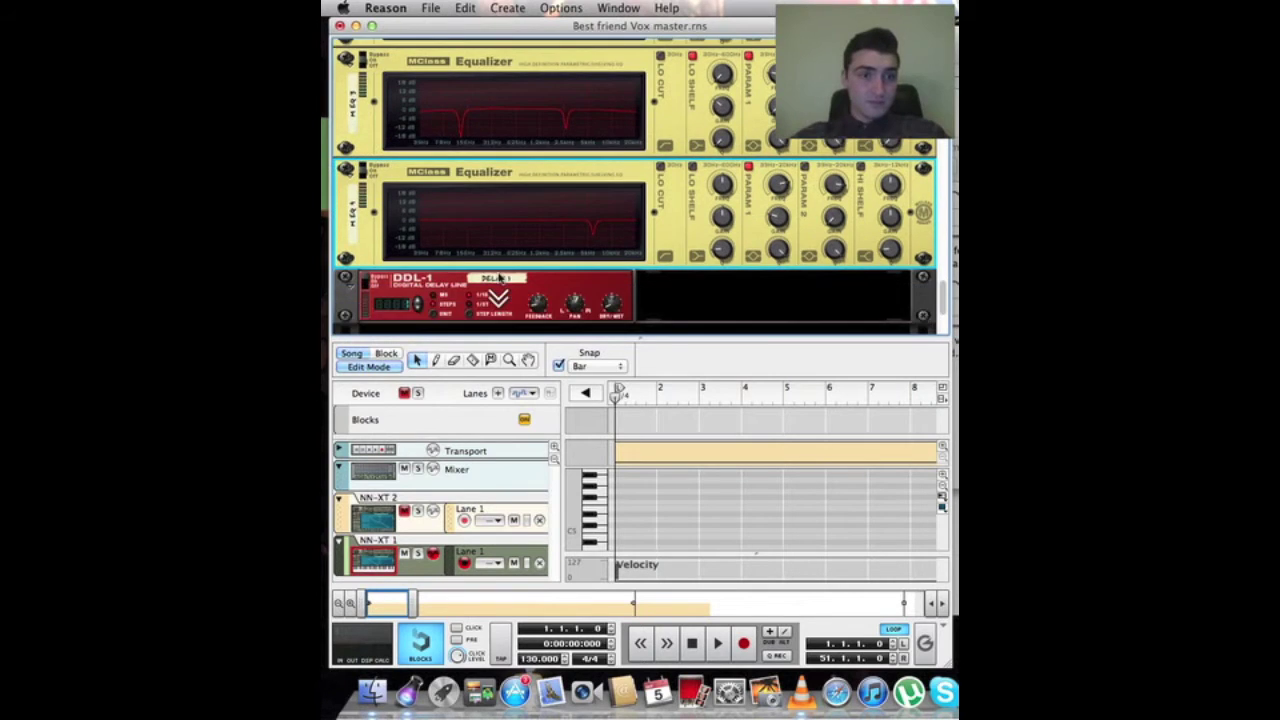
scroll(500, 278, up, 12)
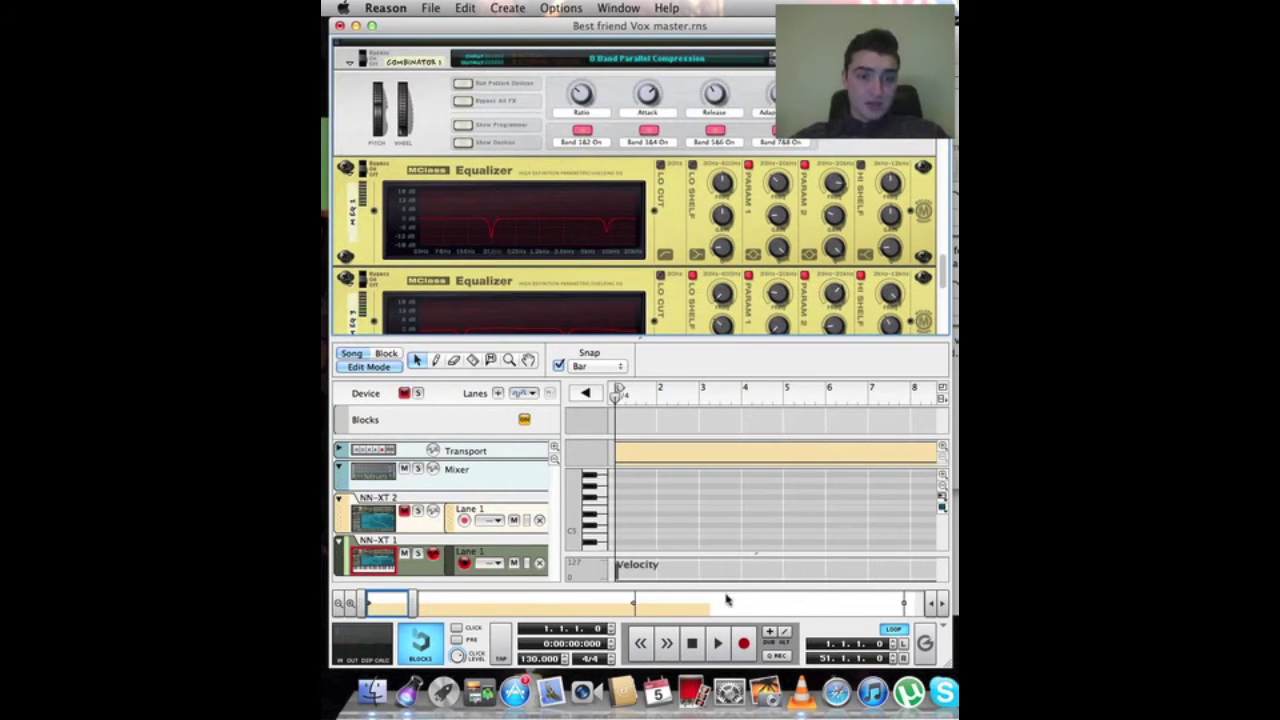
Step: Play the song briefly, then stop it and return to the start
key(space)
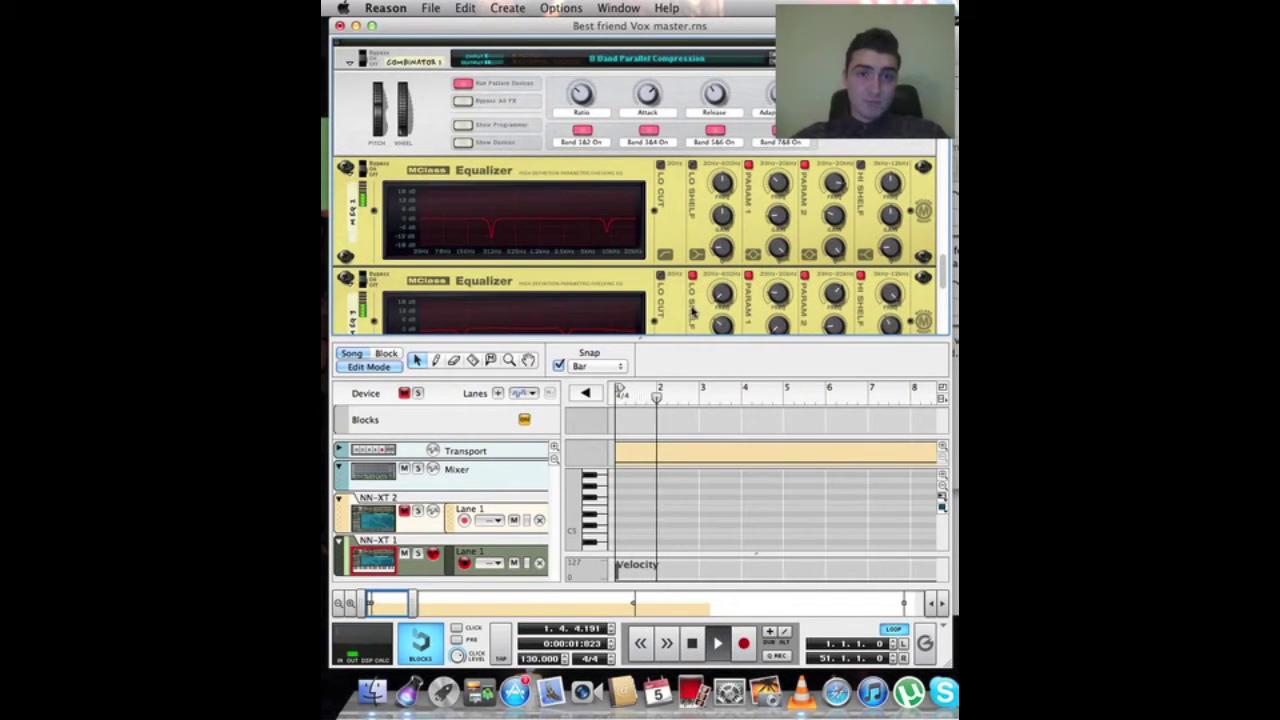
scroll(691, 311, down, 10)
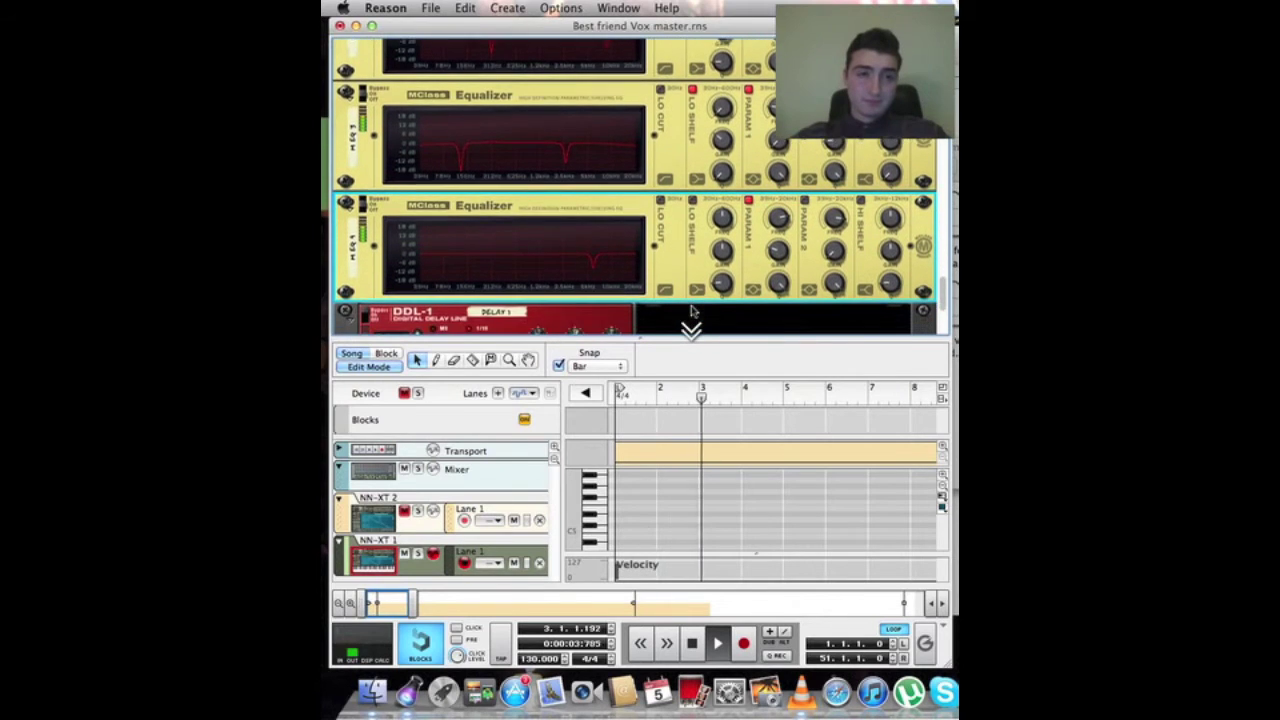
scroll(691, 311, down, 3)
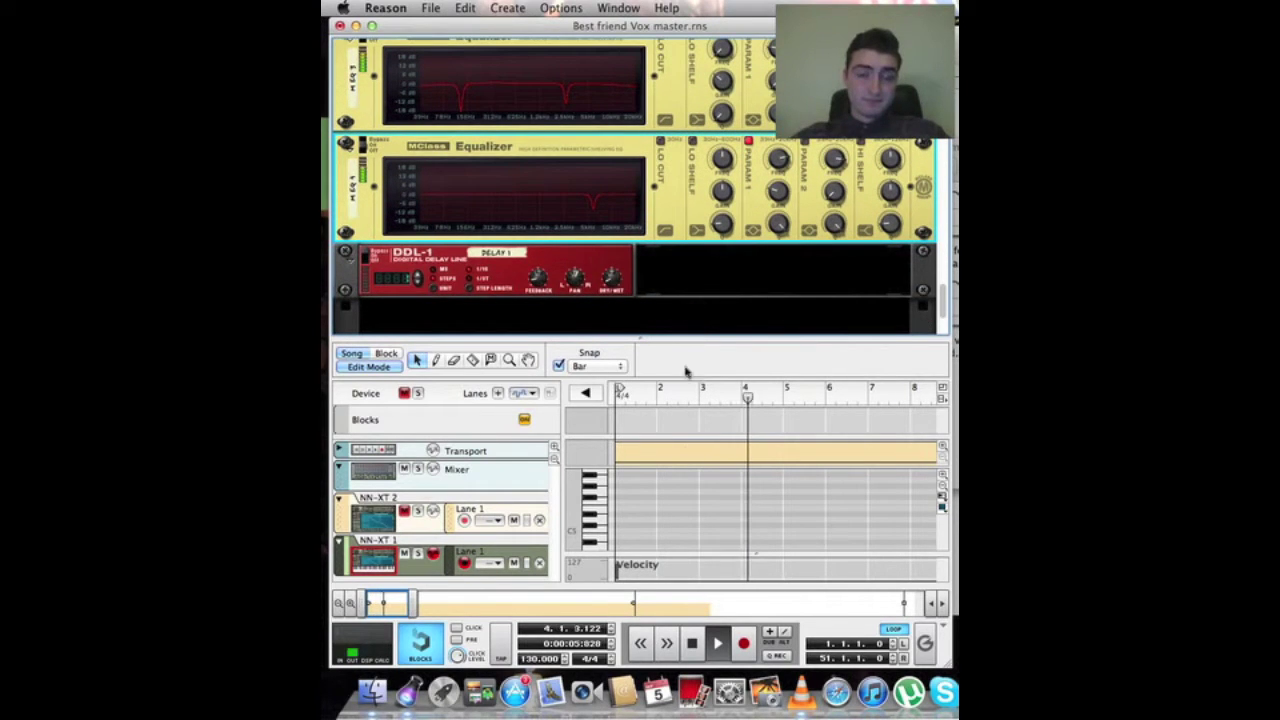
click(700, 644)
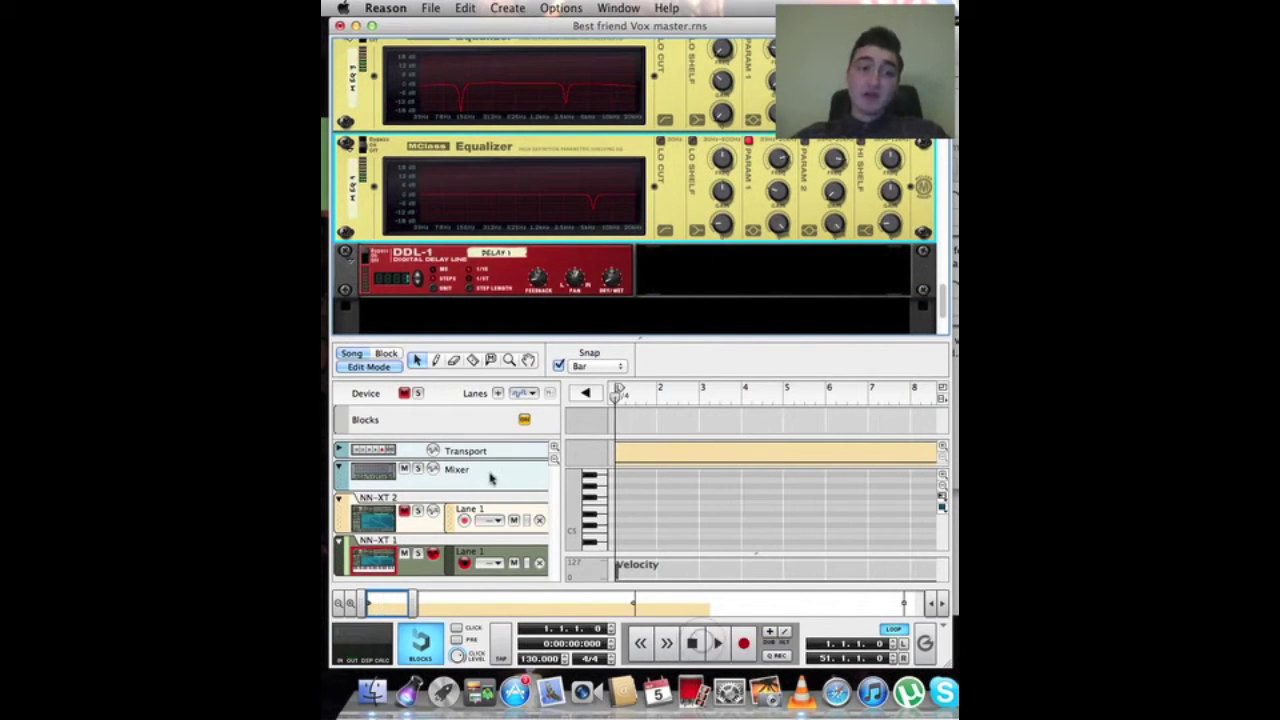
Step: Unmute the NN-XT 2 track and play the vocal again from the start
click(404, 511)
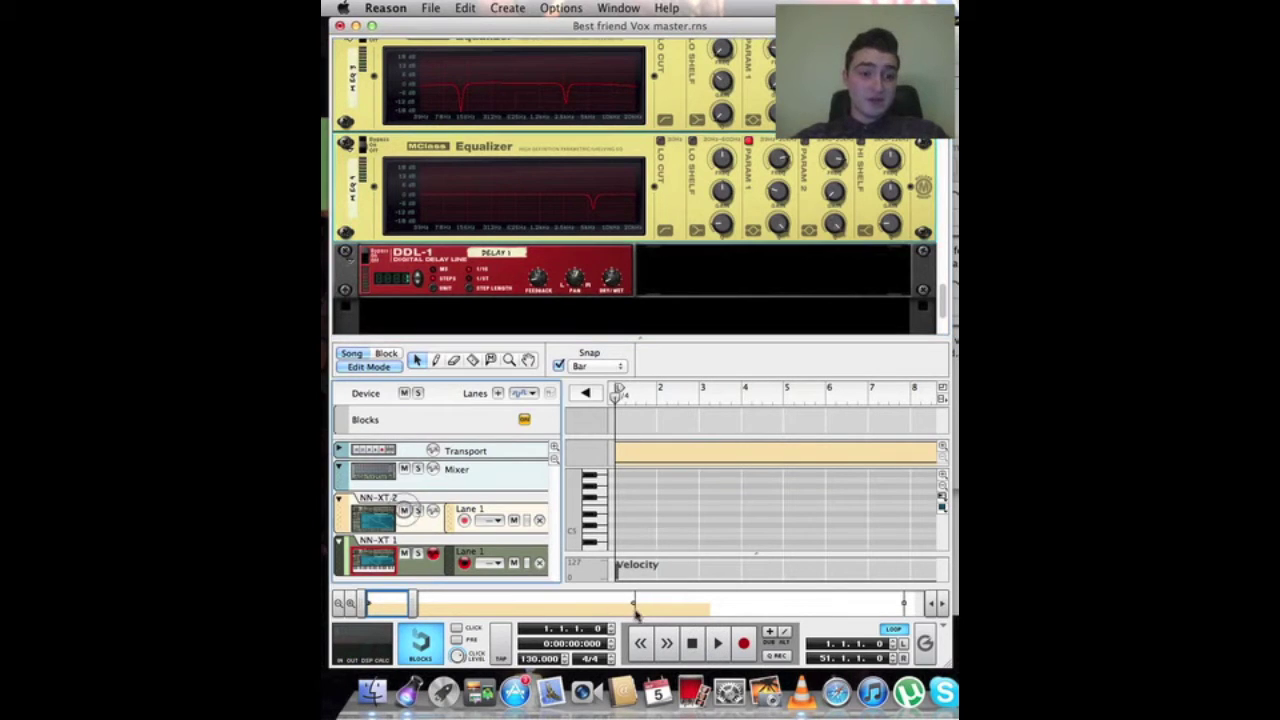
click(717, 644)
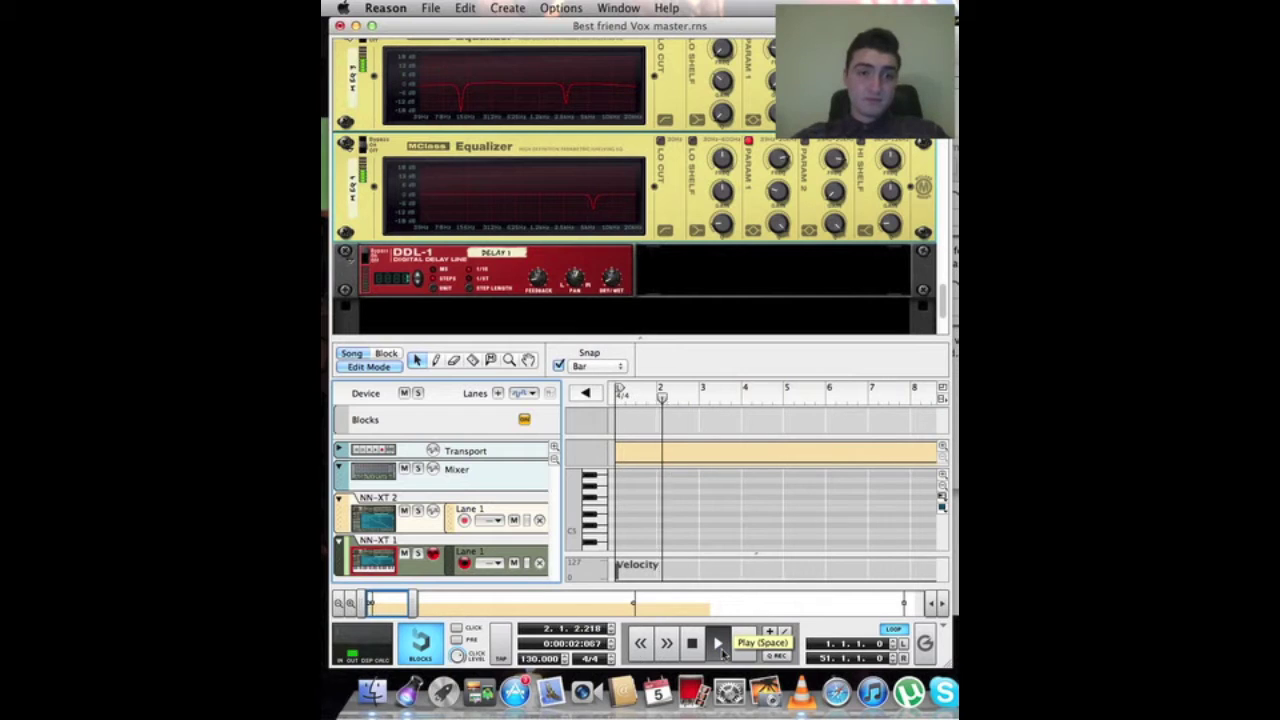
scroll(748, 300, down, 5)
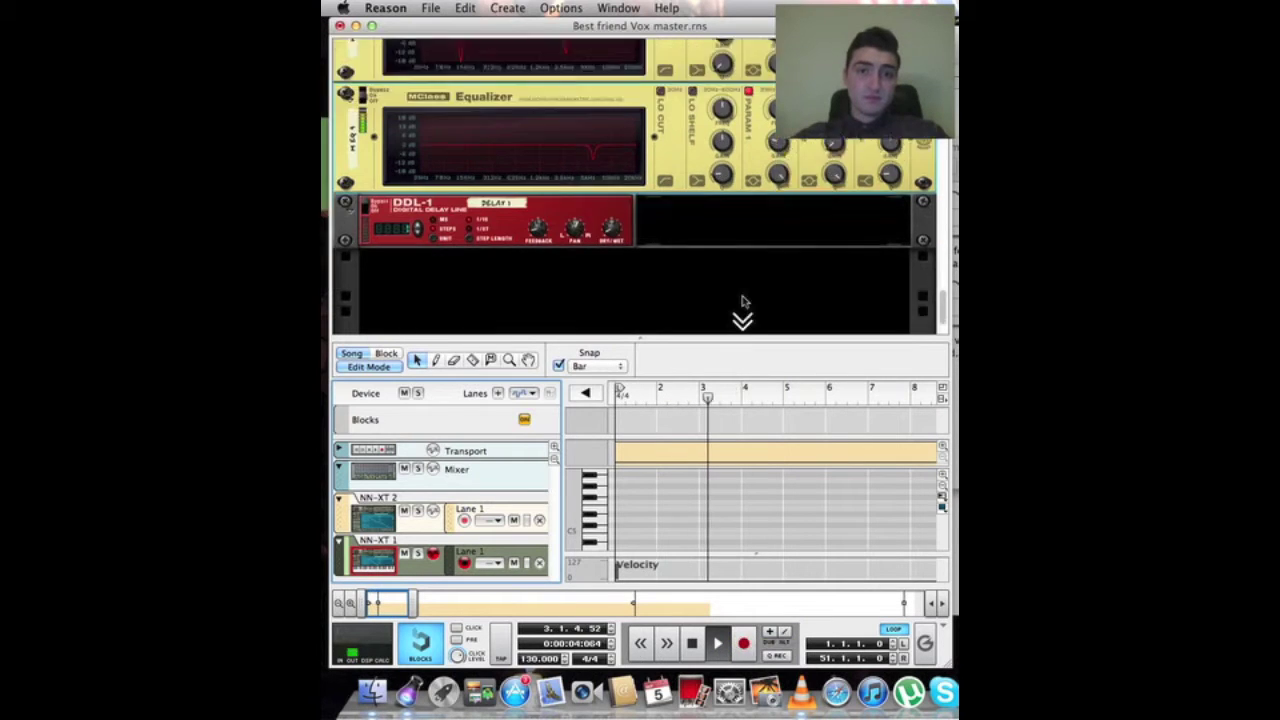
scroll(742, 296, up, 6)
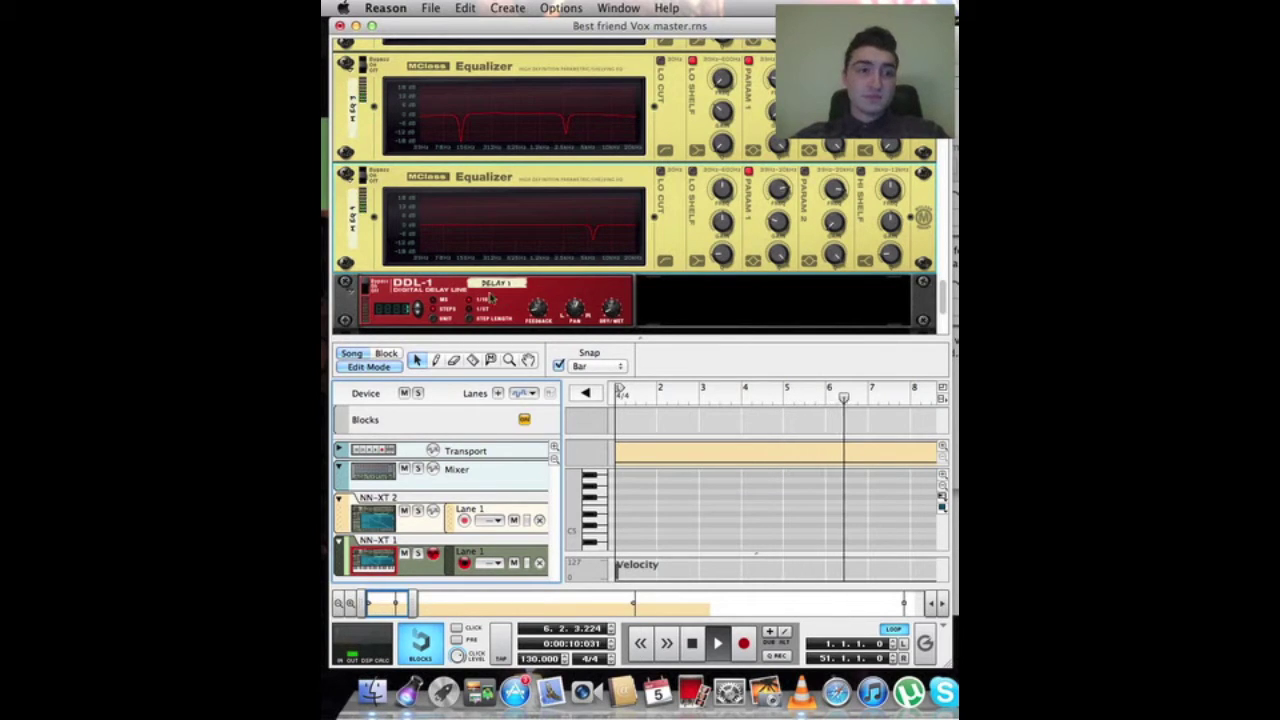
Step: Switch the DDL-1 delay from bypassed to On
click(367, 284)
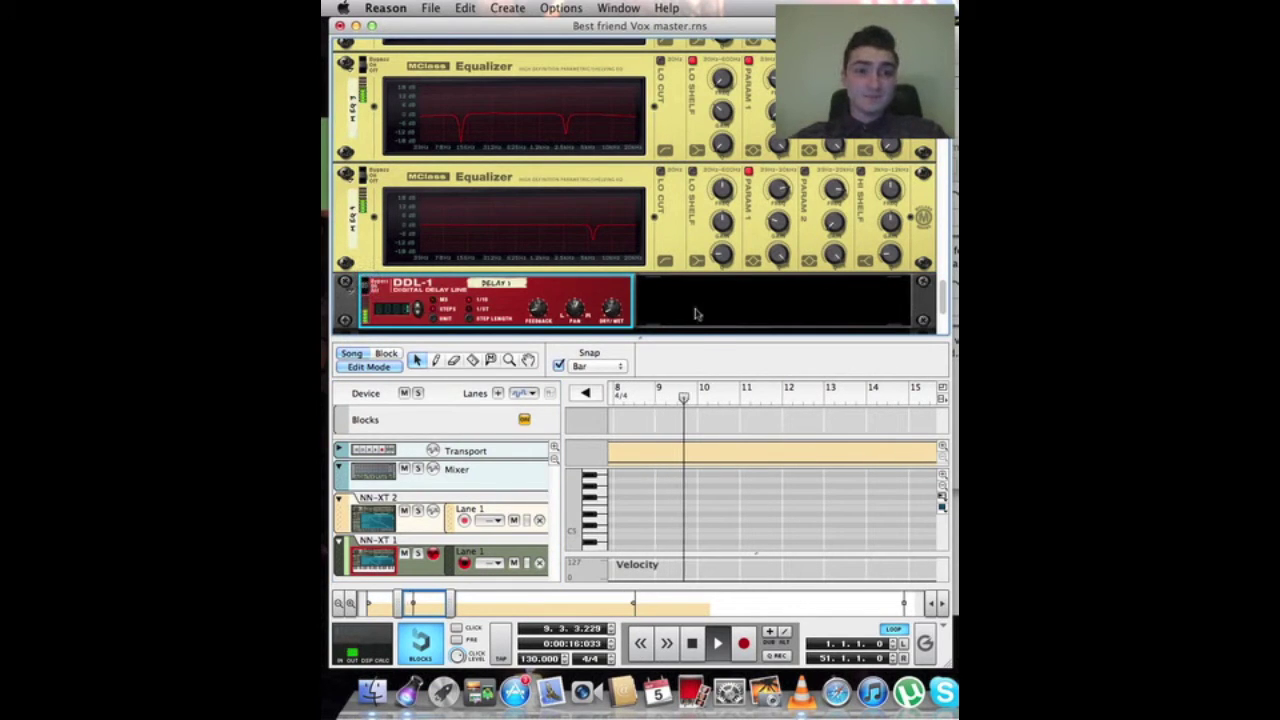
scroll(694, 305, down, 2)
scroll(694, 305, up, 8)
scroll(694, 312, up, 6)
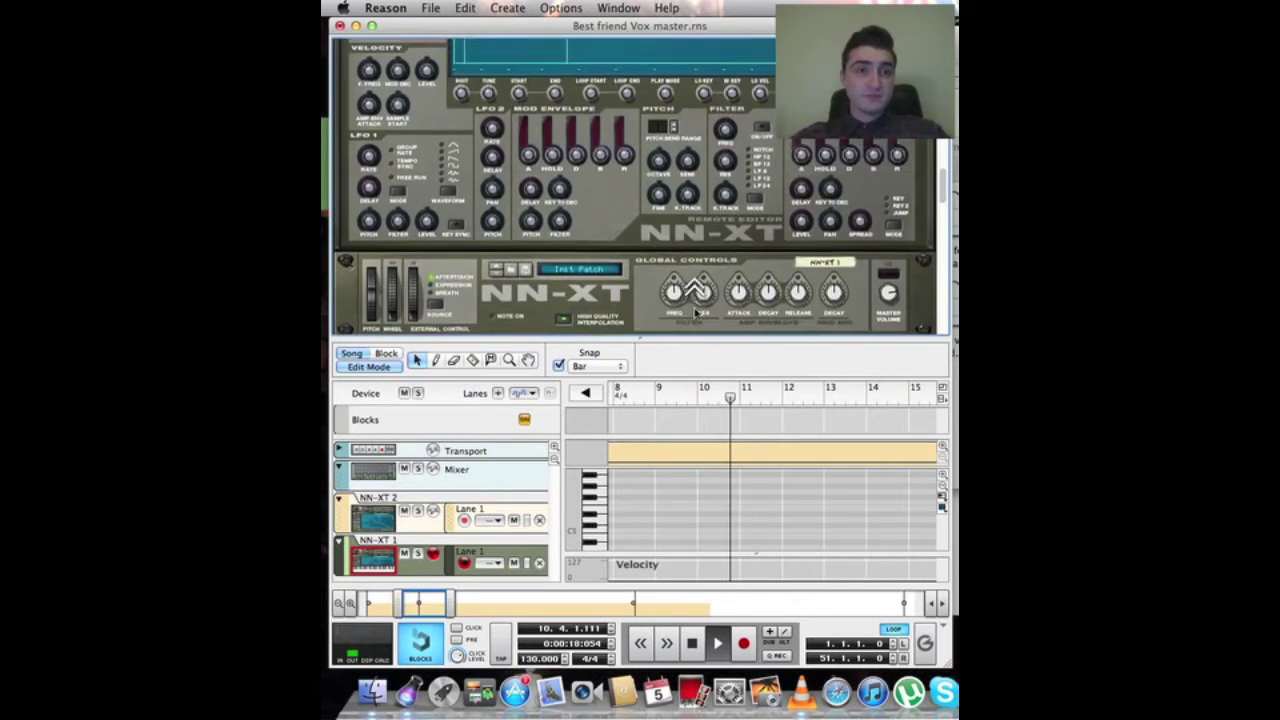
scroll(694, 312, down, 2)
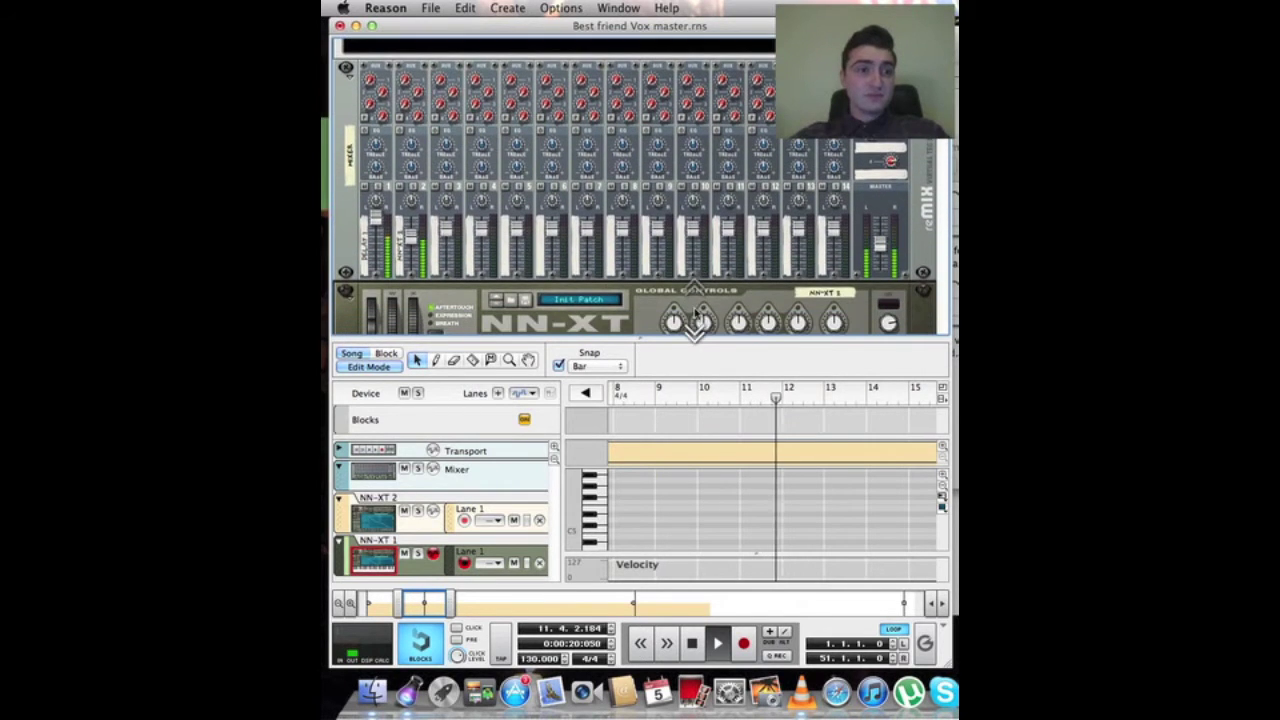
Step: Raise the reMix master fader to about 70
click(880, 245)
scroll(880, 245, up, 2)
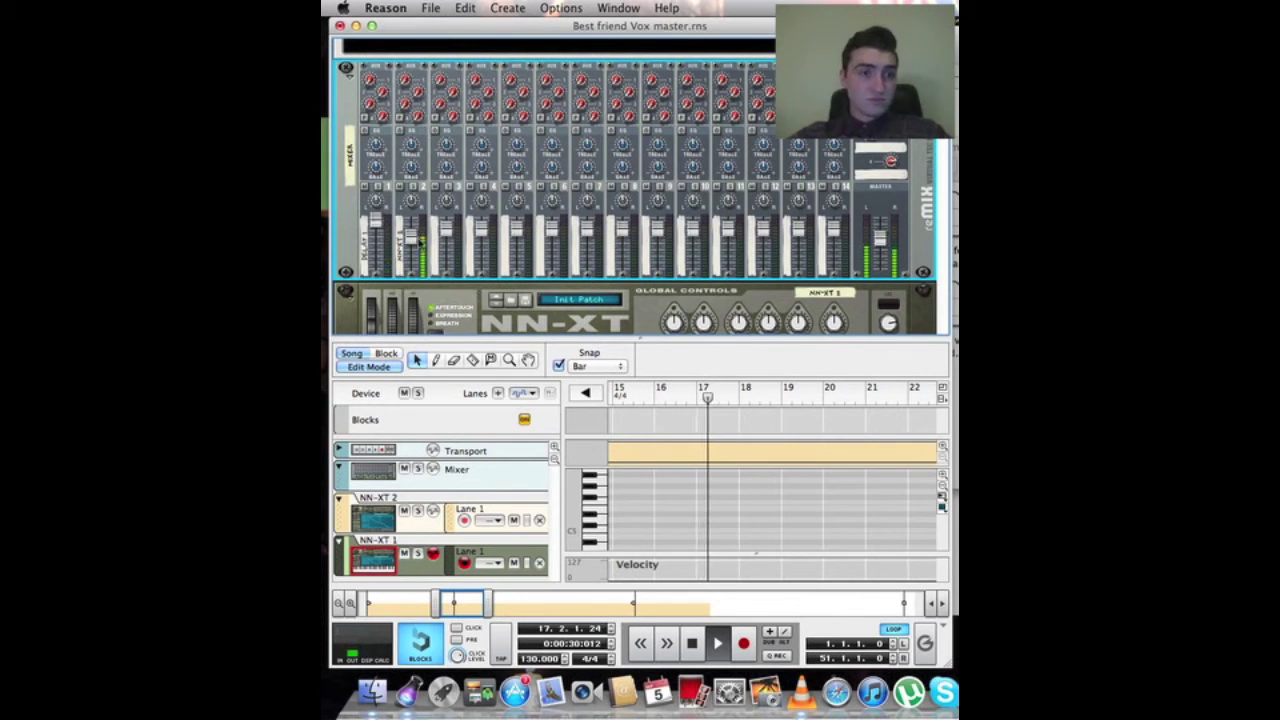
mouse_move(409, 238)
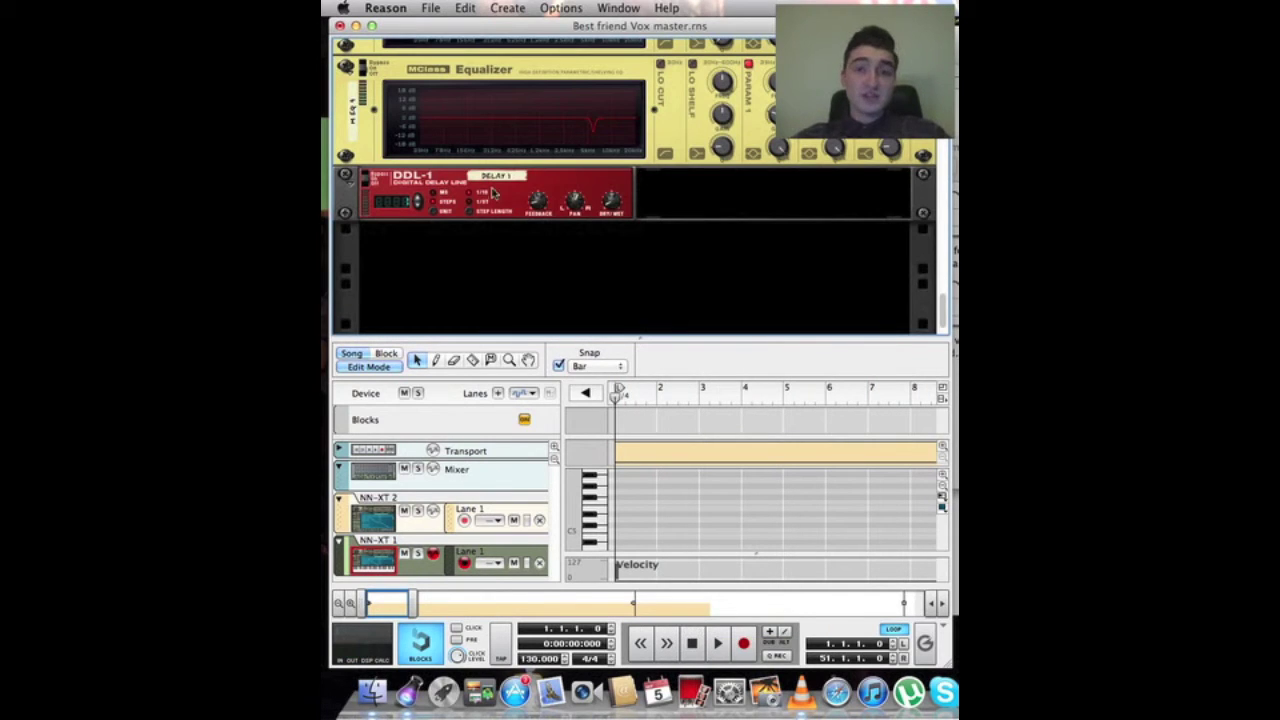
Step: Use the DDL-1's context menu to create an RV7000 Advanced Reverb directly beneath it
click(492, 193)
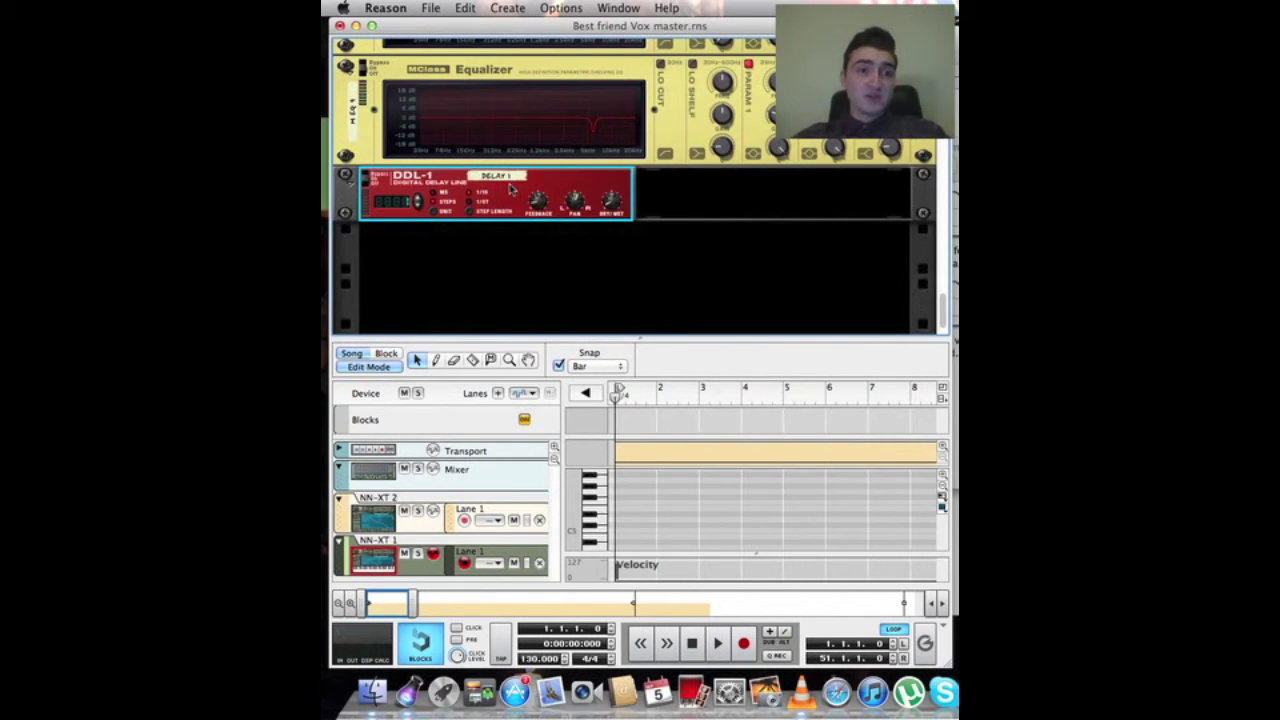
right_click(511, 190)
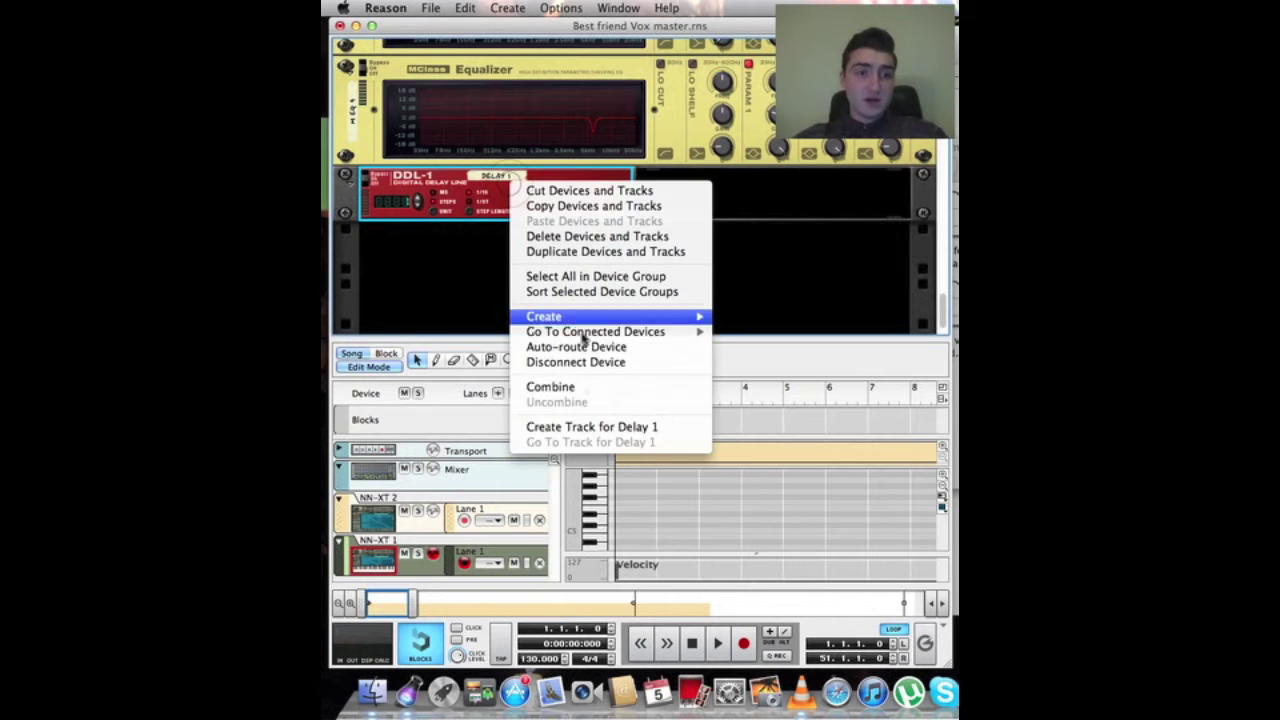
mouse_move(591, 318)
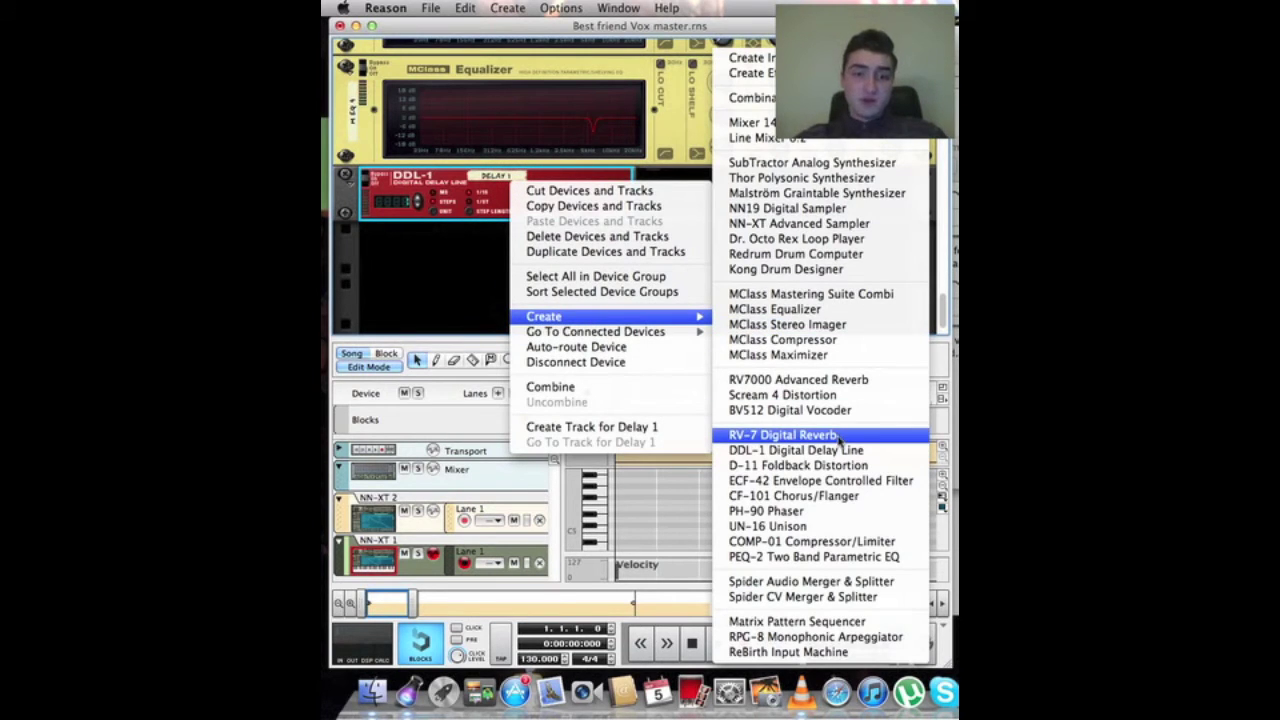
click(838, 380)
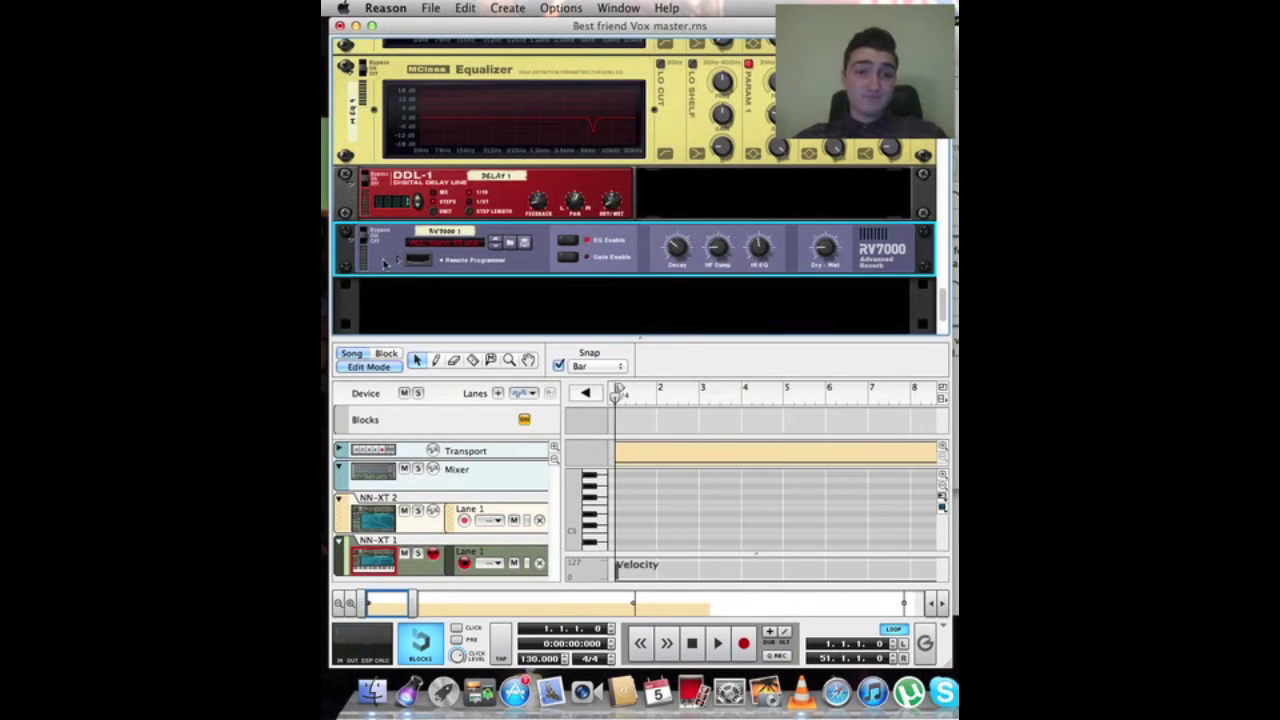
scroll(383, 262, down, 3)
scroll(372, 263, up, 5)
scroll(380, 264, down, 5)
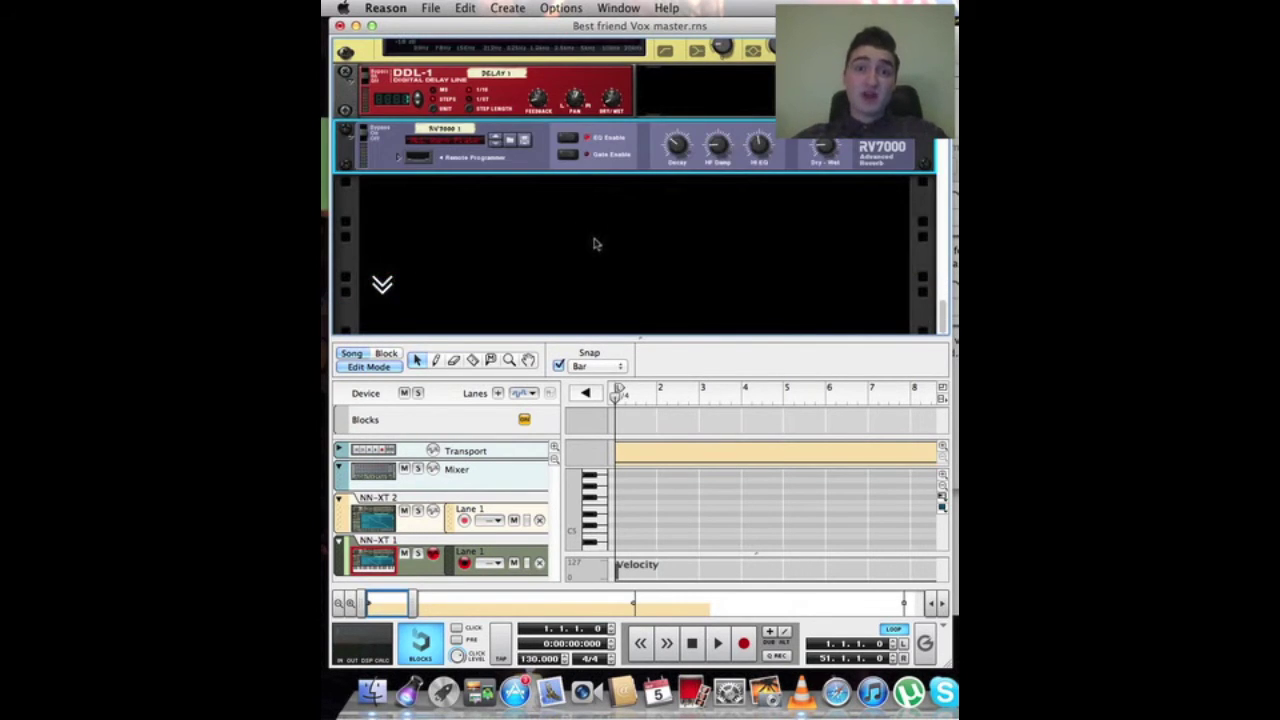
scroll(695, 178, up, 10)
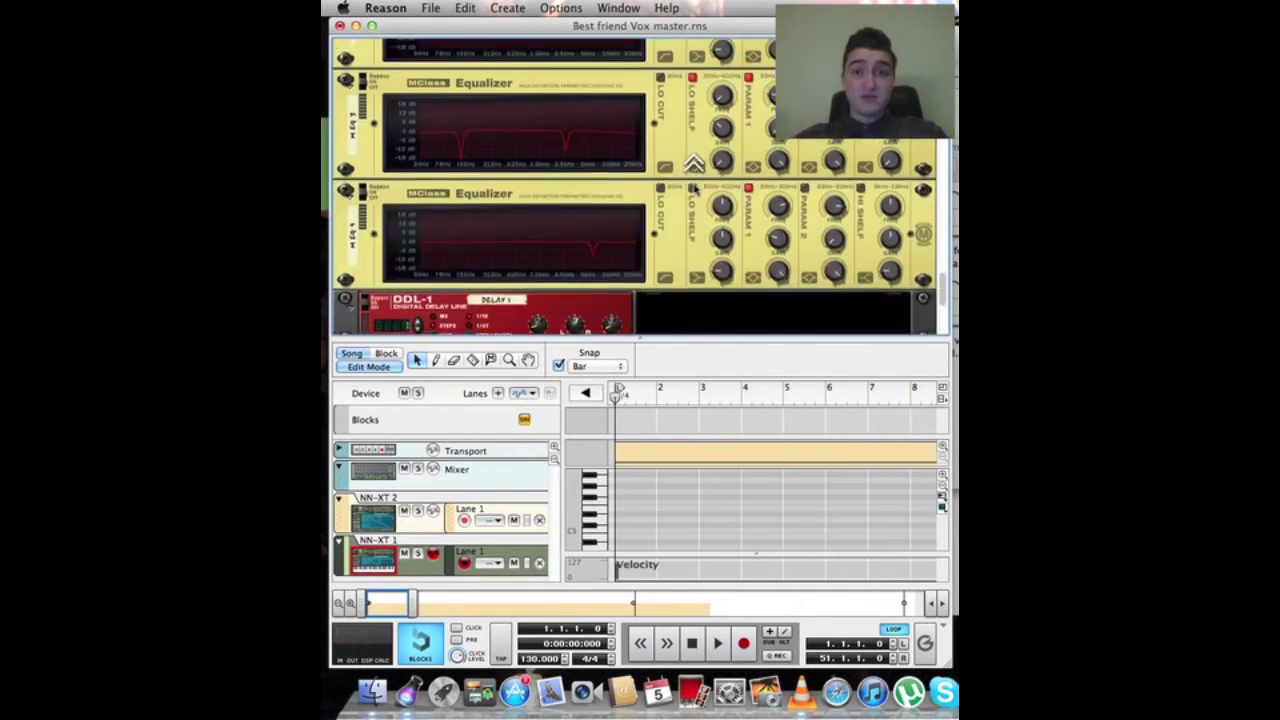
scroll(695, 170, down, 10)
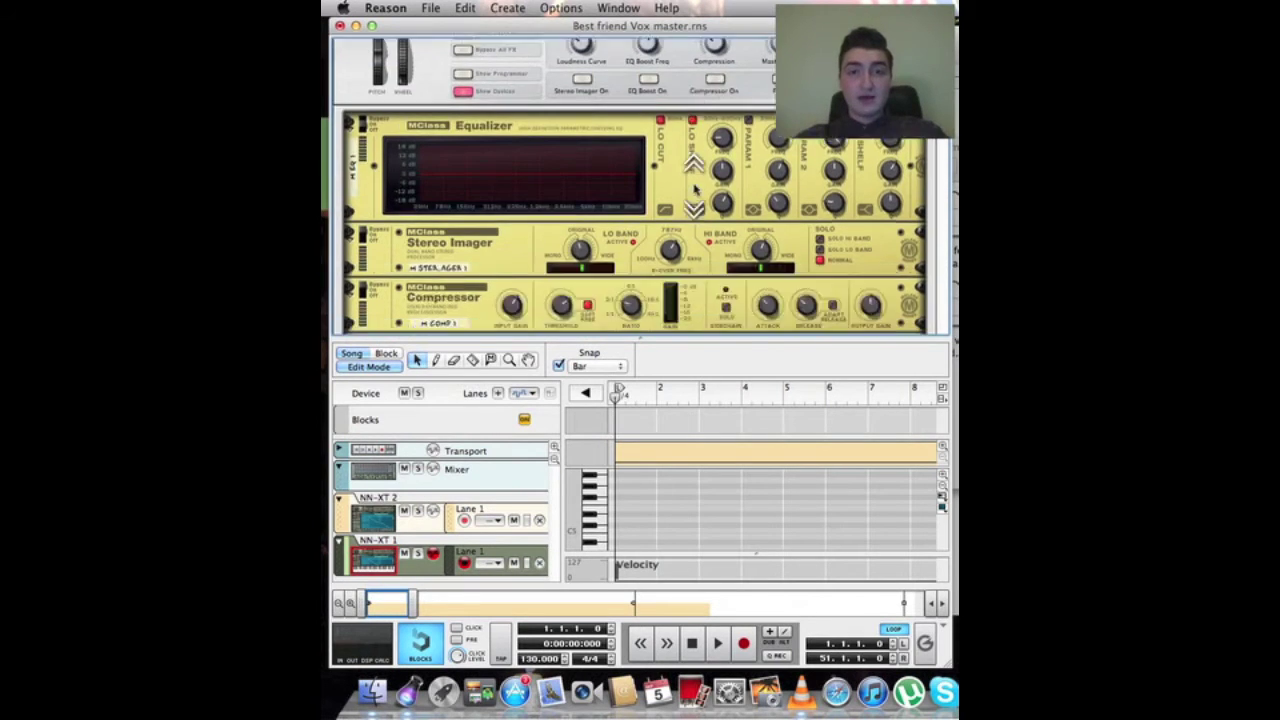
scroll(676, 313, up, 10)
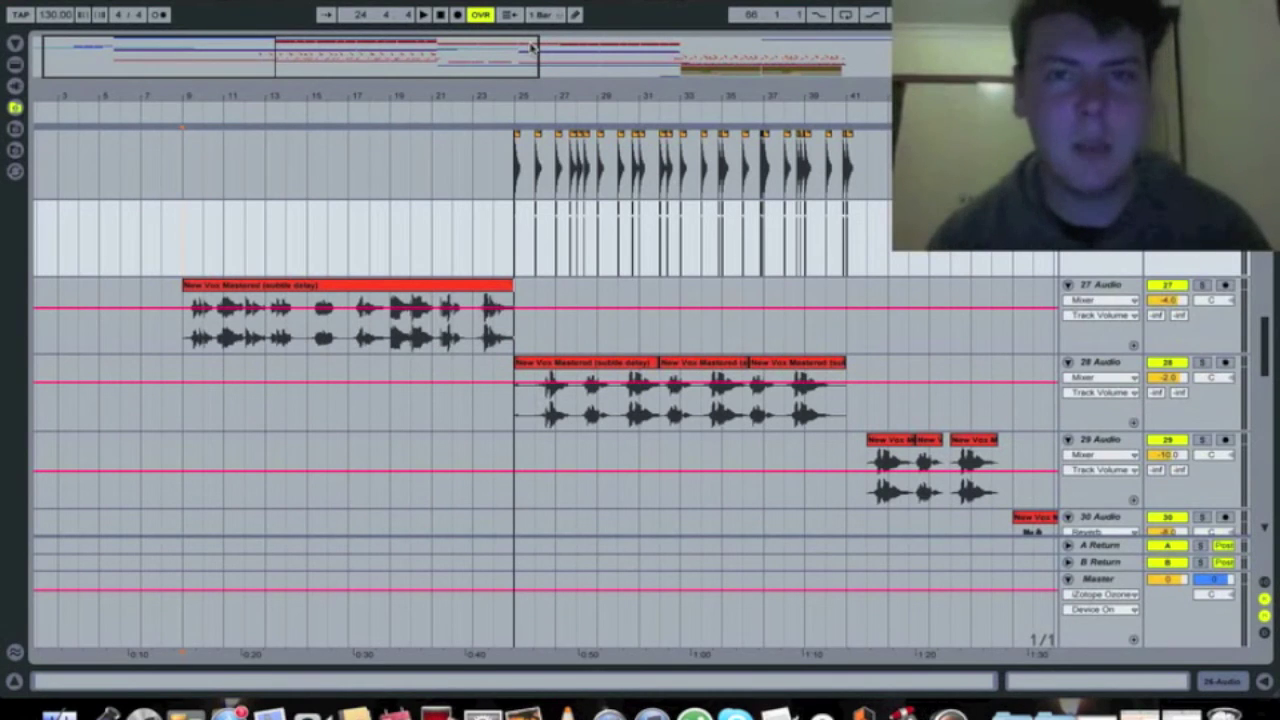
Step: Play the New Vox Mastered (subtle delay) clip on Audio 27 starting at bar 9
click(188, 311)
key(space)
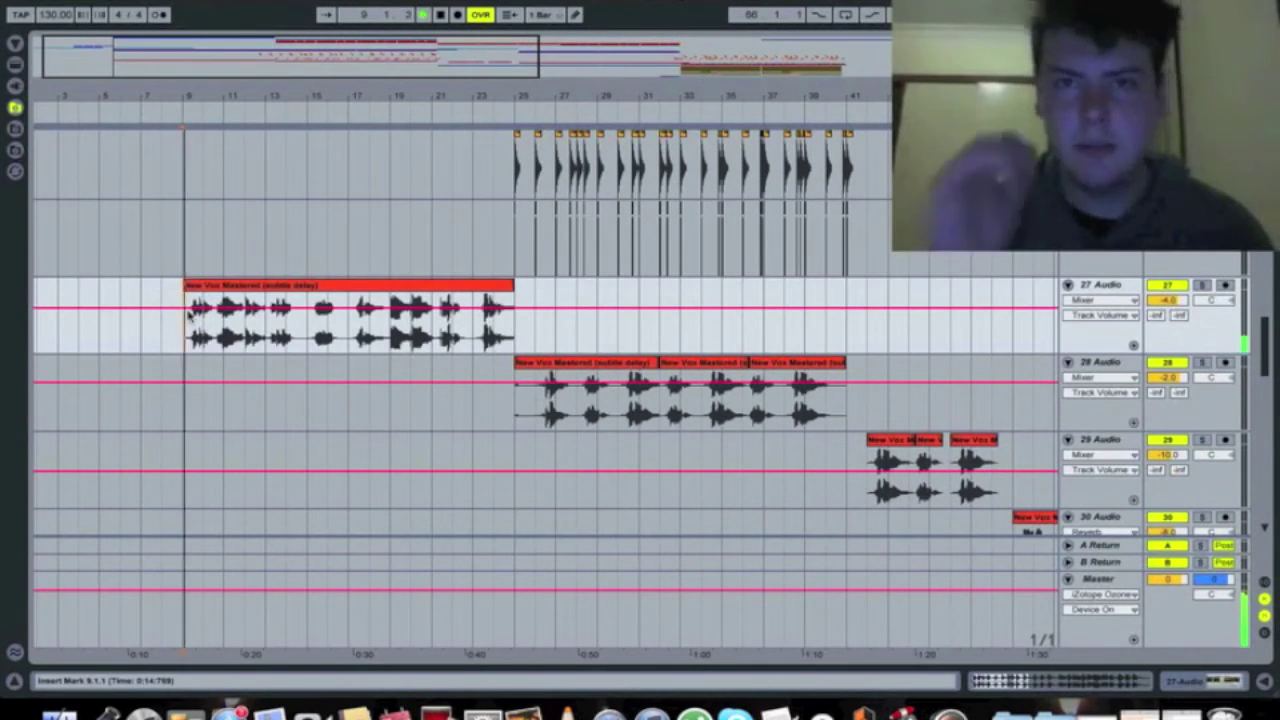